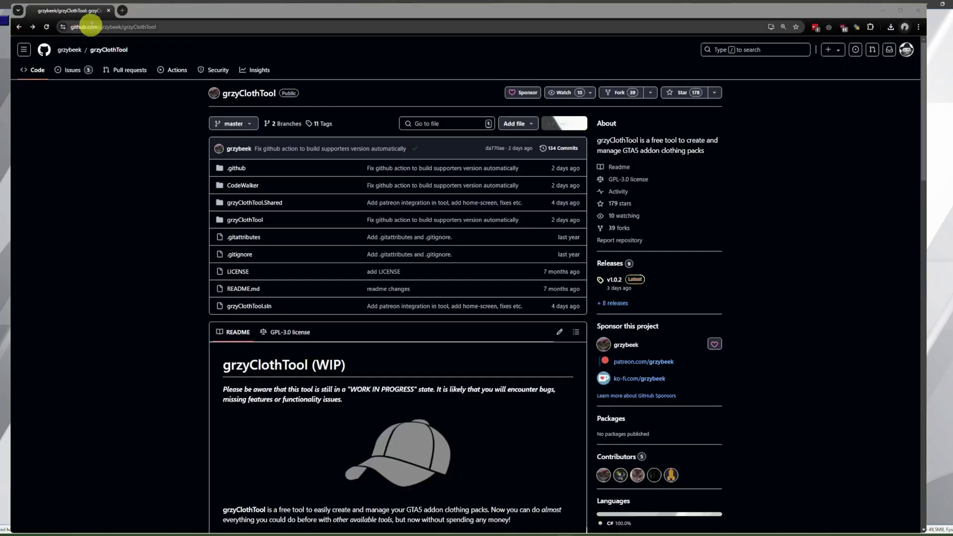
Star the grzyClothTool repository on GitHub, bringing it to 179 stars
click(680, 93)
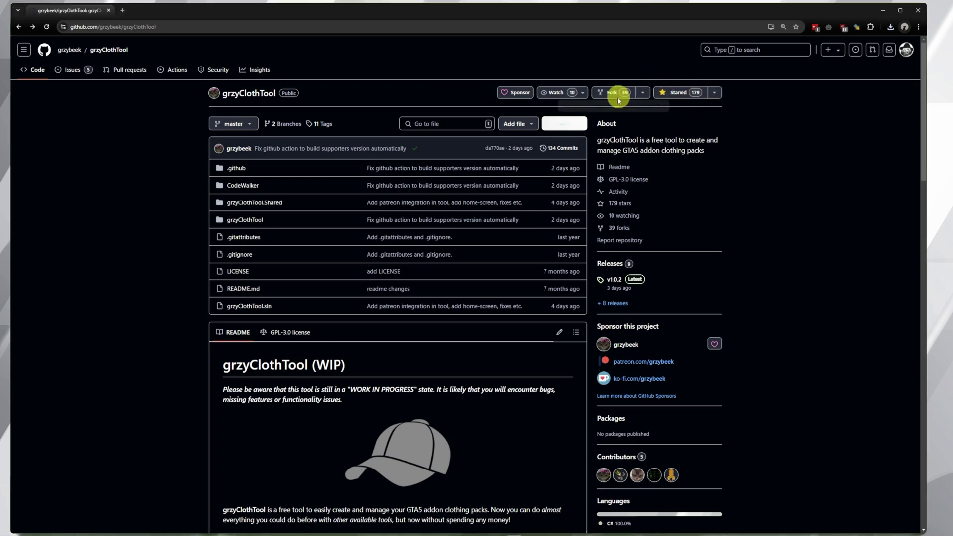
Open the v1.0.2 Latest release page and scroll its notes down to the Assets list
click(633, 278)
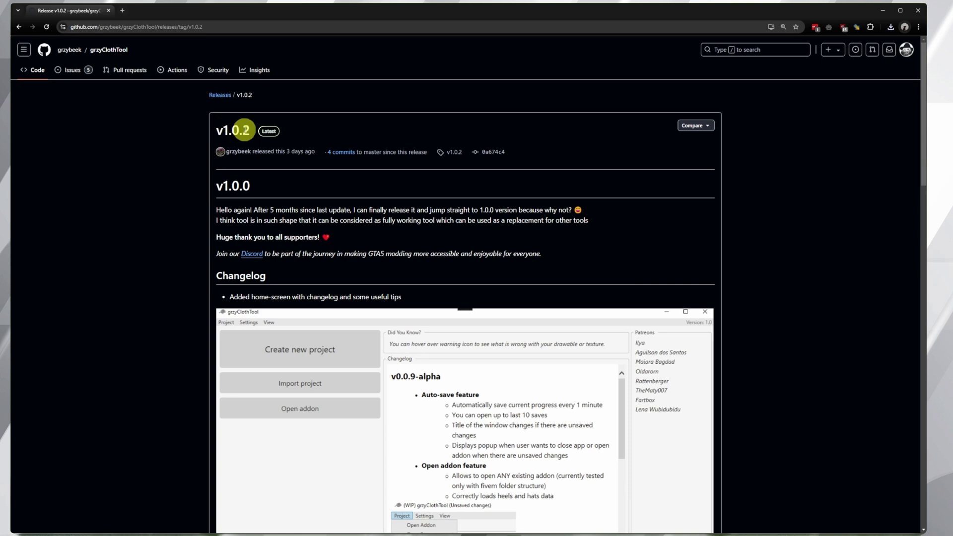
scroll(272, 169, down, 9)
scroll(274, 186, down, 7)
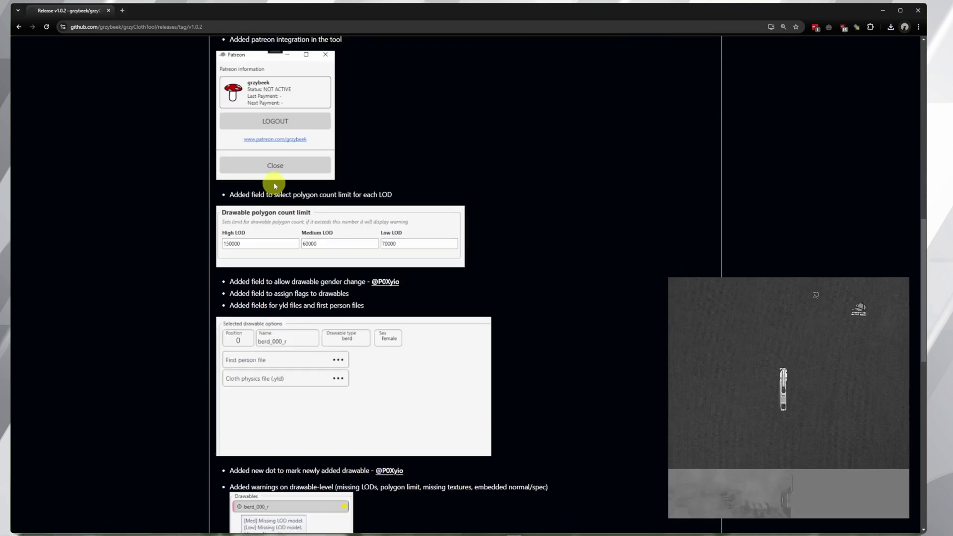
scroll(274, 186, down, 9)
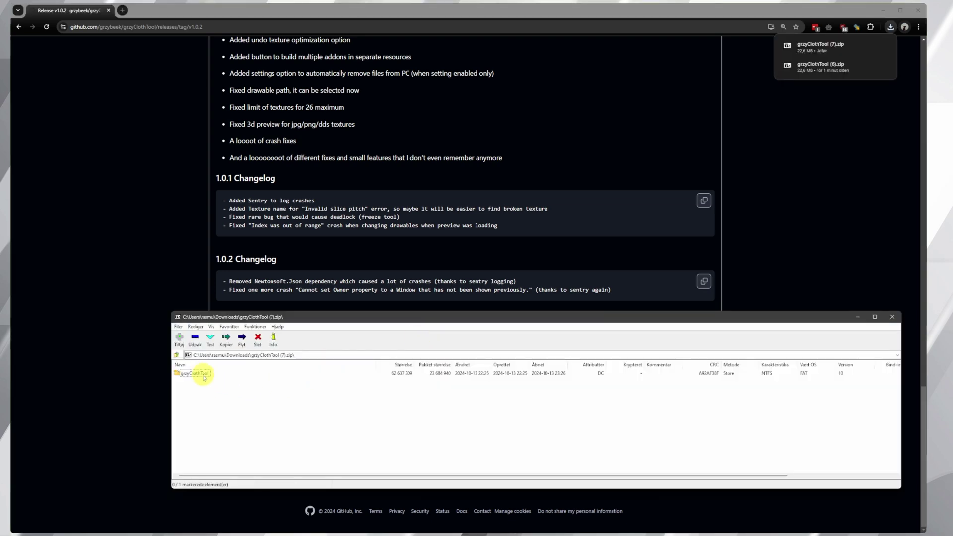
Copy grzyClothTool.exe and grzyClothTool.dll.config from the archive into the grzyClothTool folder, replacing the old copies
double_click(195, 372)
click(883, 11)
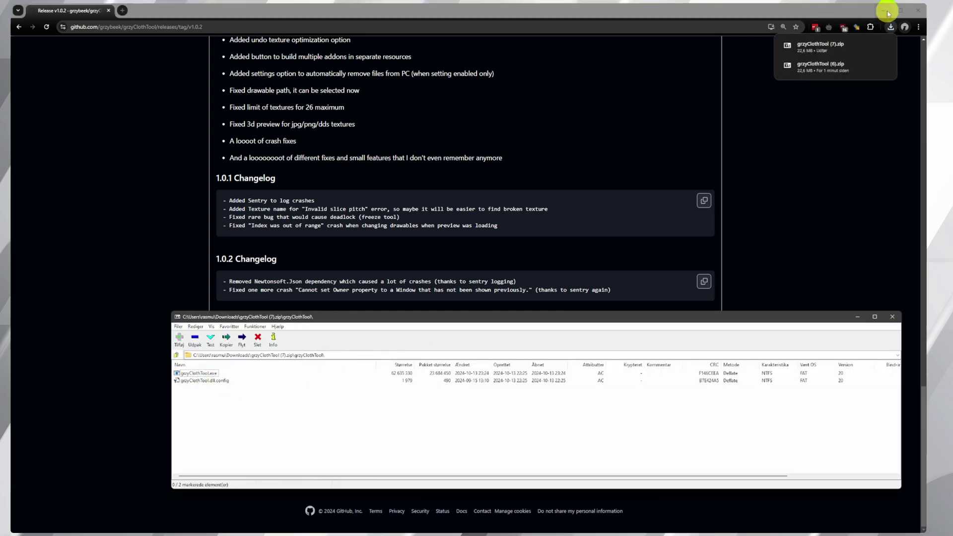
click(201, 386)
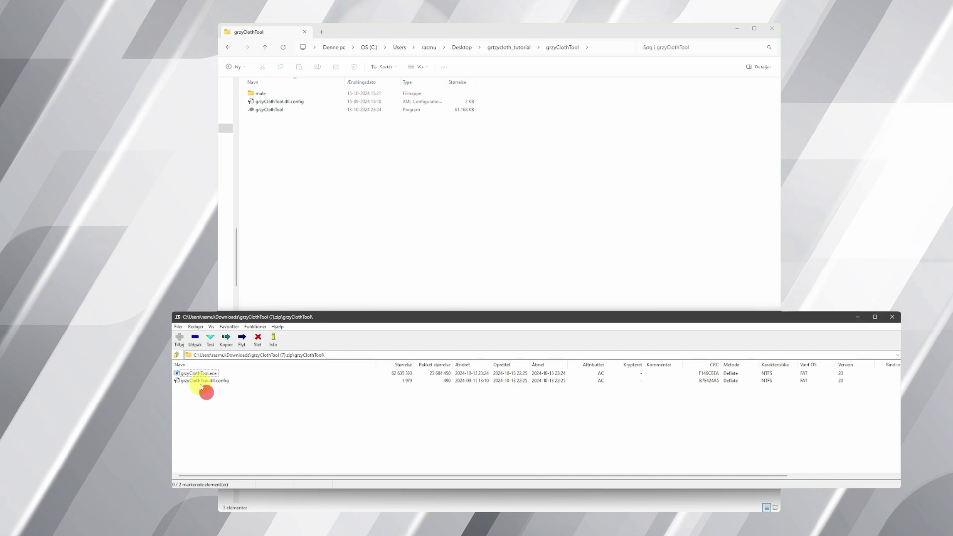
drag(196, 377, 312, 195)
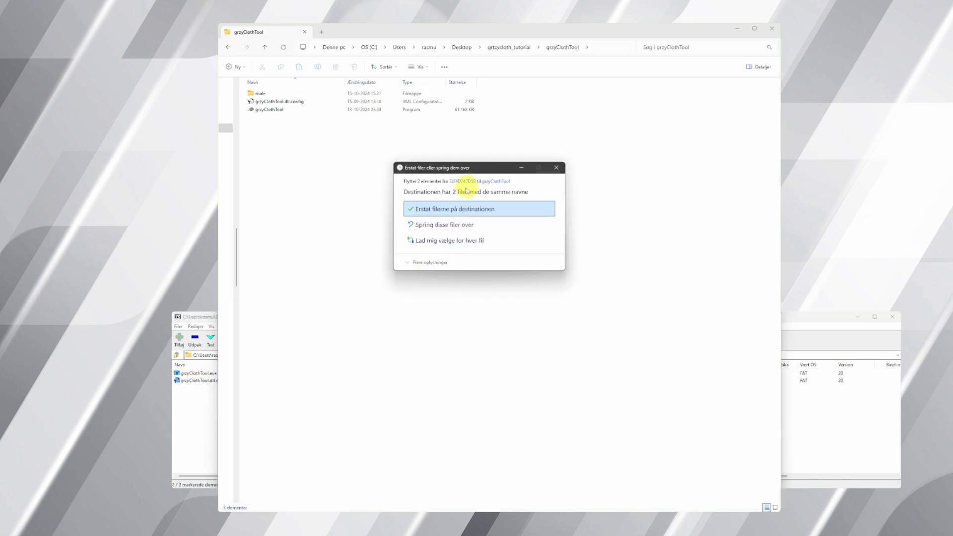
click(453, 208)
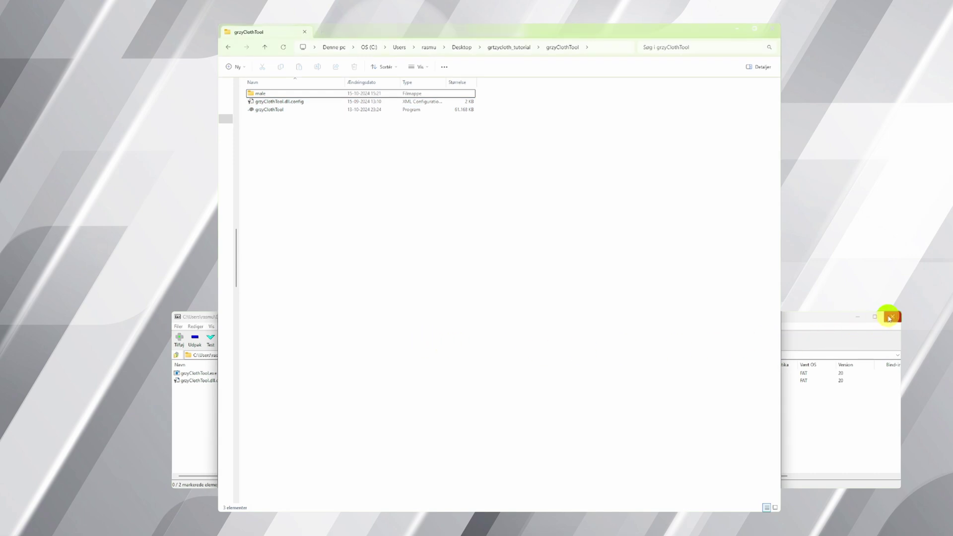
Close 7-Zip, inspect the male folder's YDD/YTD/PNG files, and return to the grzyClothTool folder
click(889, 318)
key(Return)
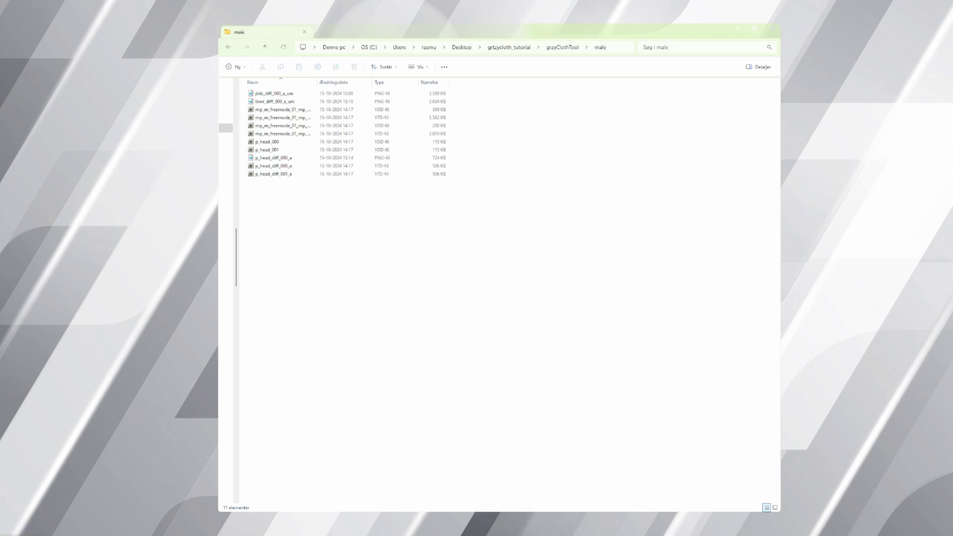
key(alt+Up)
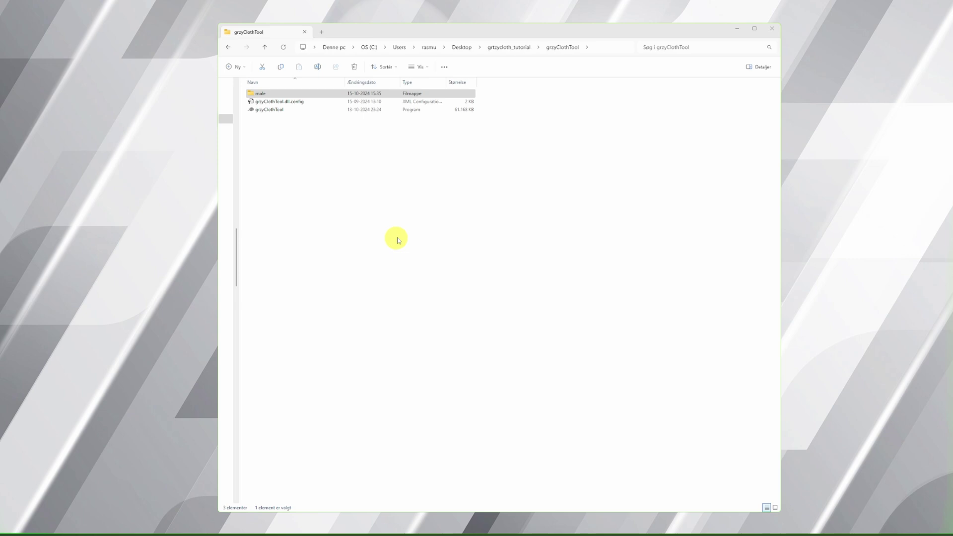
Launch grzyClothTool.exe and bring up the Project Name dialog for a new project
double_click(271, 110)
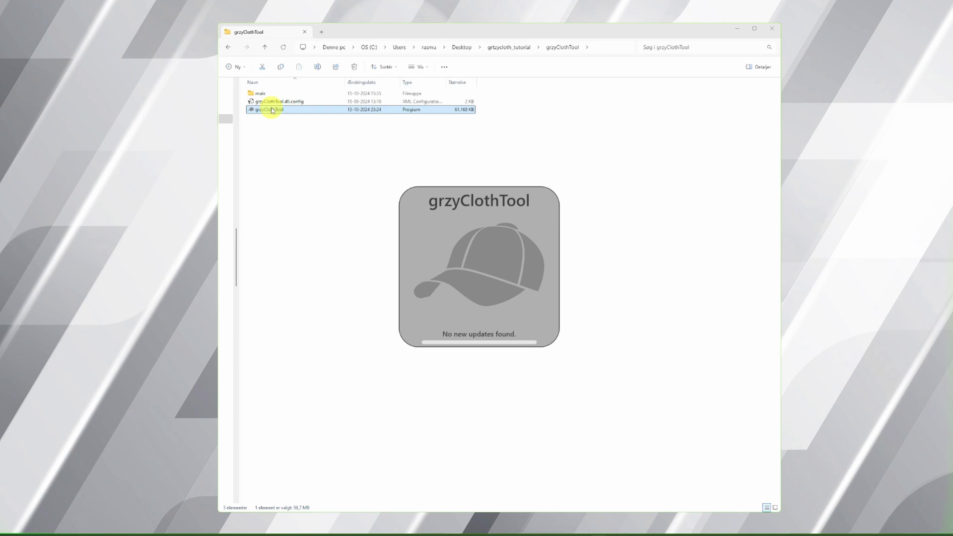
click(105, 173)
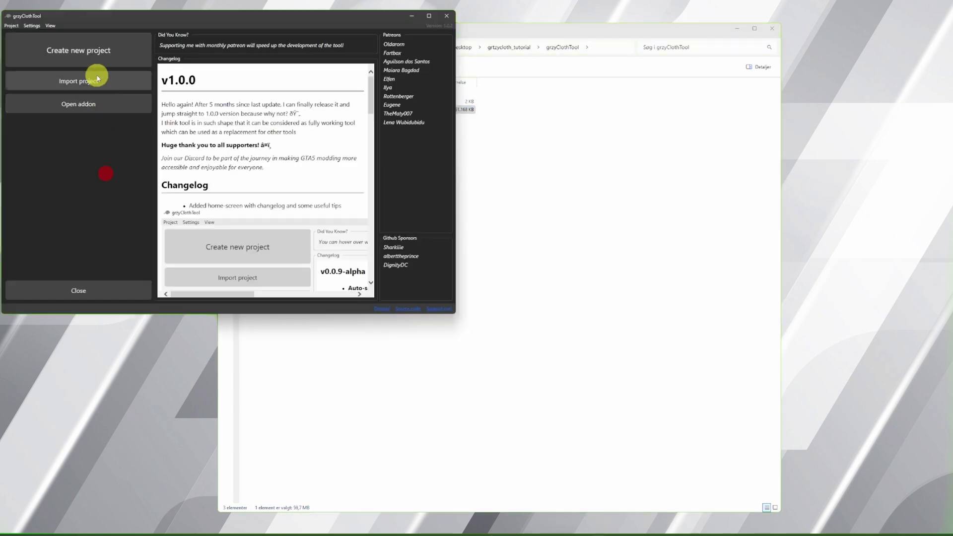
click(372, 88)
drag(372, 88, 412, 245)
click(103, 40)
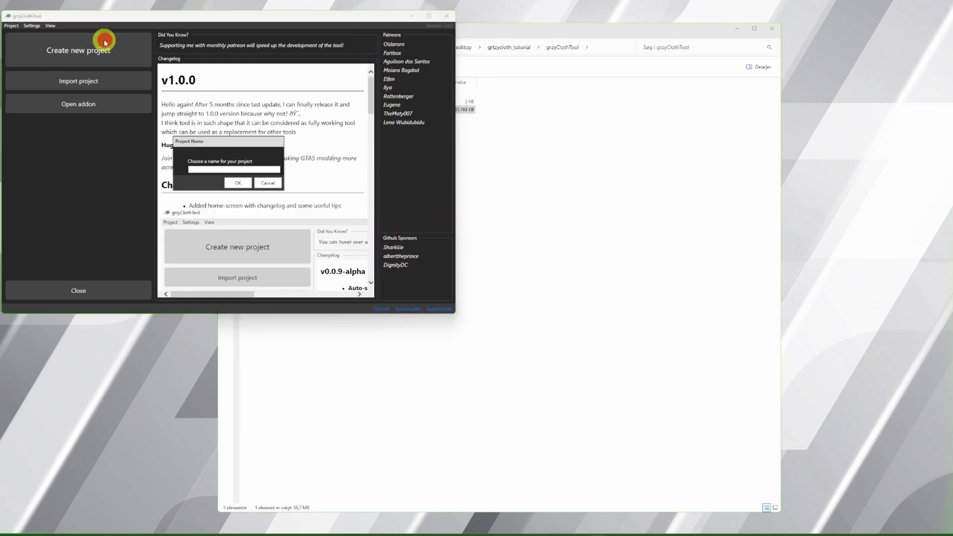
click(199, 169)
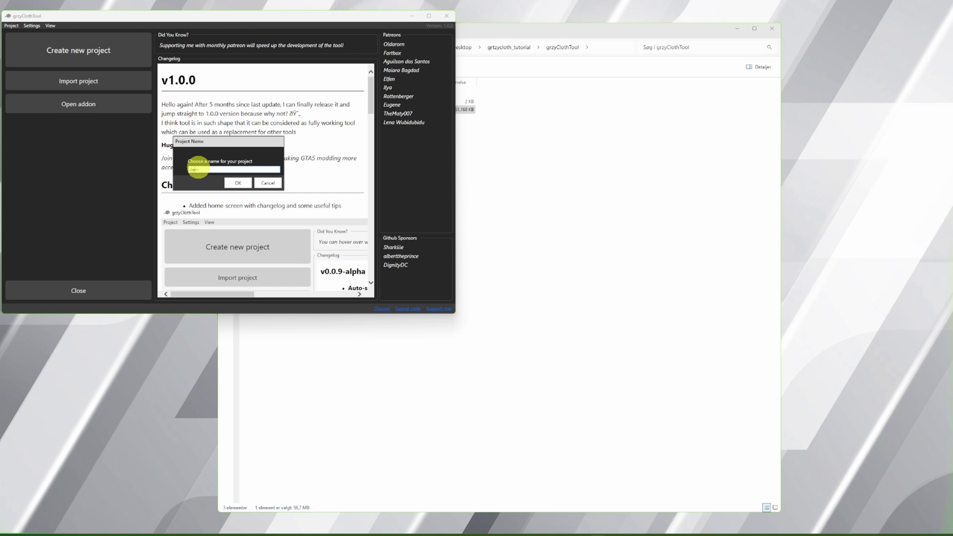
Confirm the Addon 1 project and import the four male .ydd drawables
click(238, 183)
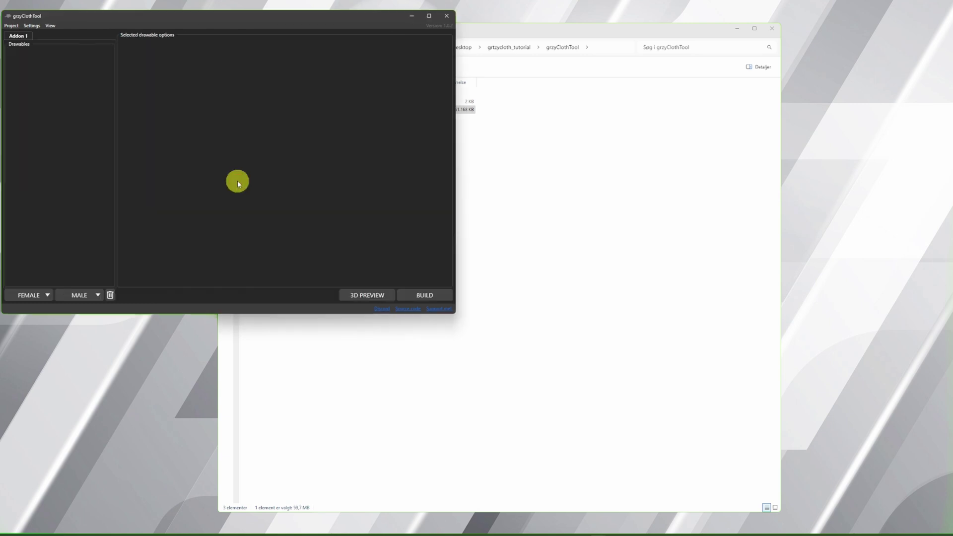
click(77, 296)
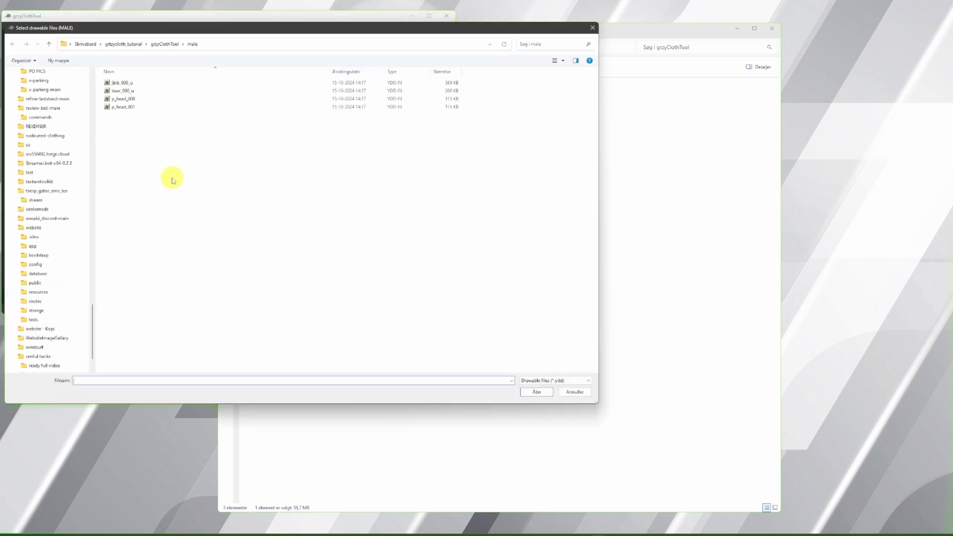
drag(121, 122, 120, 75)
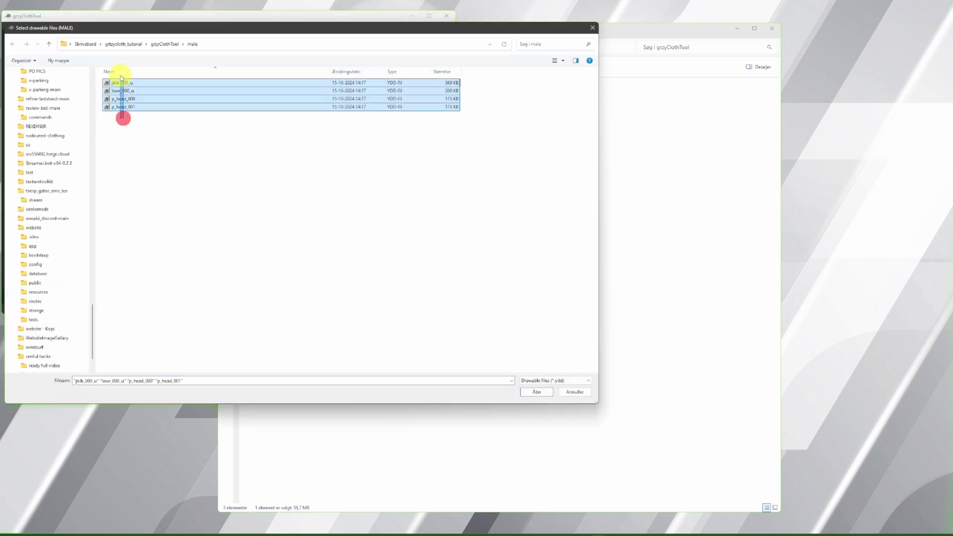
click(548, 395)
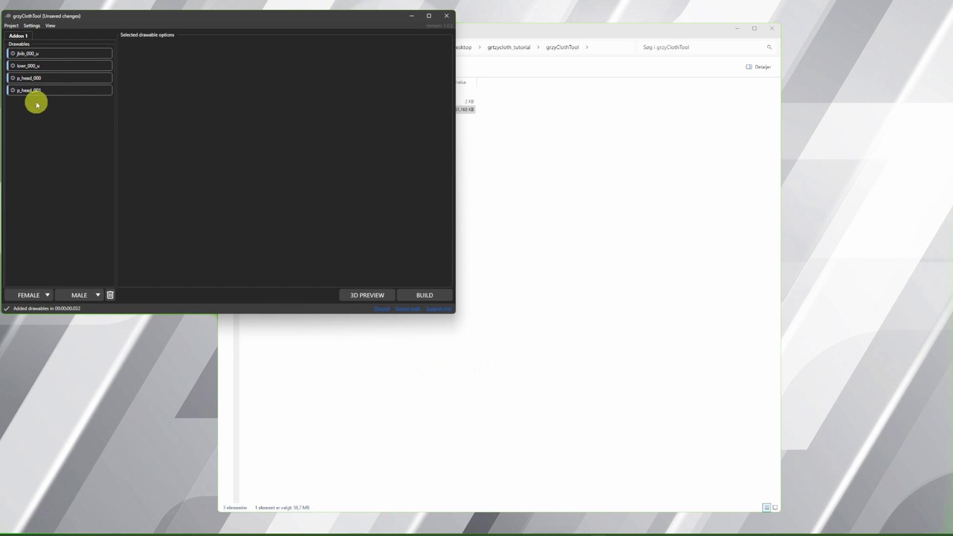
Preview jbib_000_u's jbib_diff_000_a_uni texture and look over the lowr and head drawables
click(27, 53)
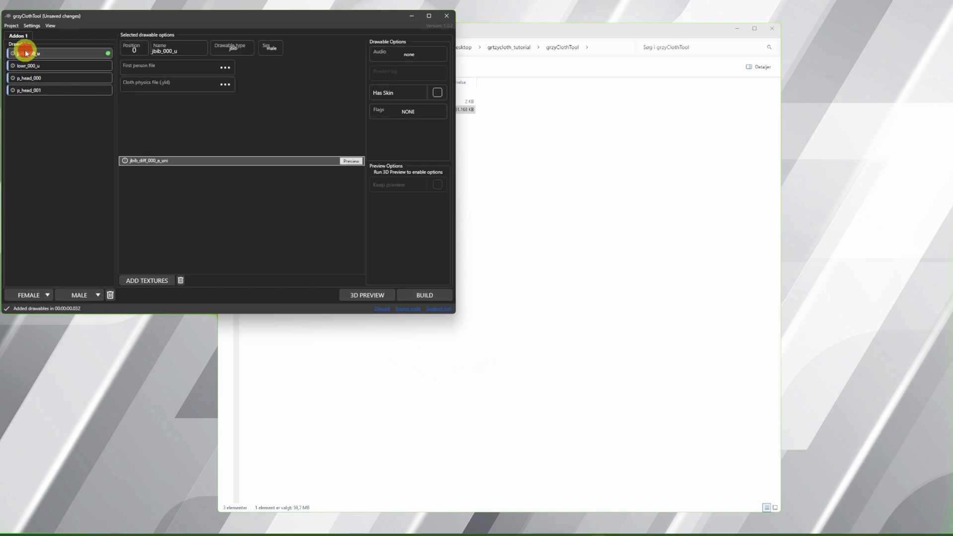
click(353, 162)
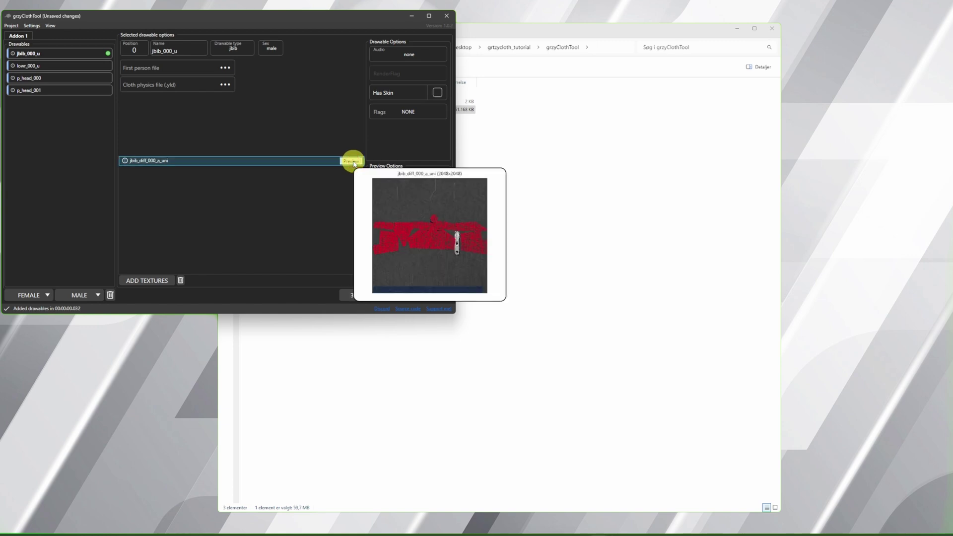
click(60, 66)
click(60, 77)
click(61, 90)
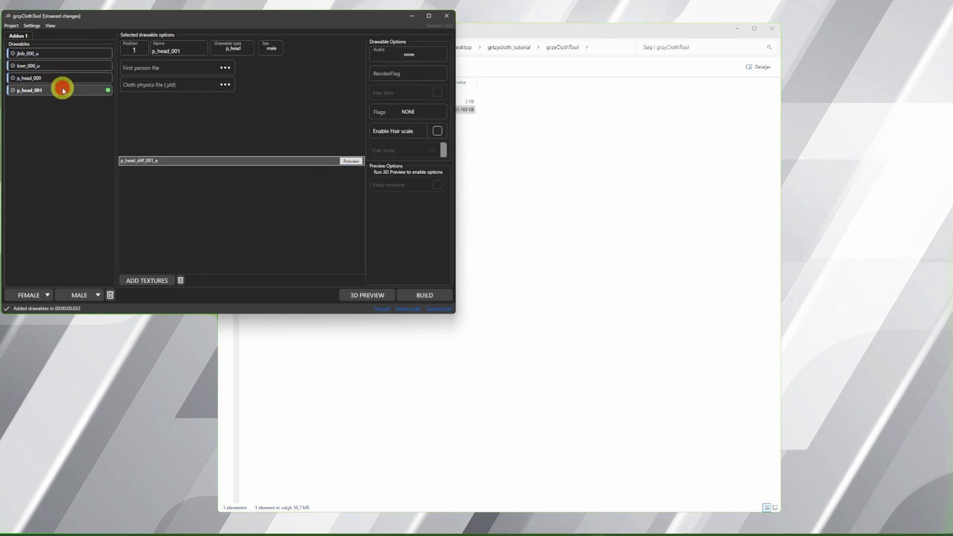
click(64, 53)
Add jbib_diff_000_b_uni as a second texture to jbib_000_u and compare both texture previews
click(157, 279)
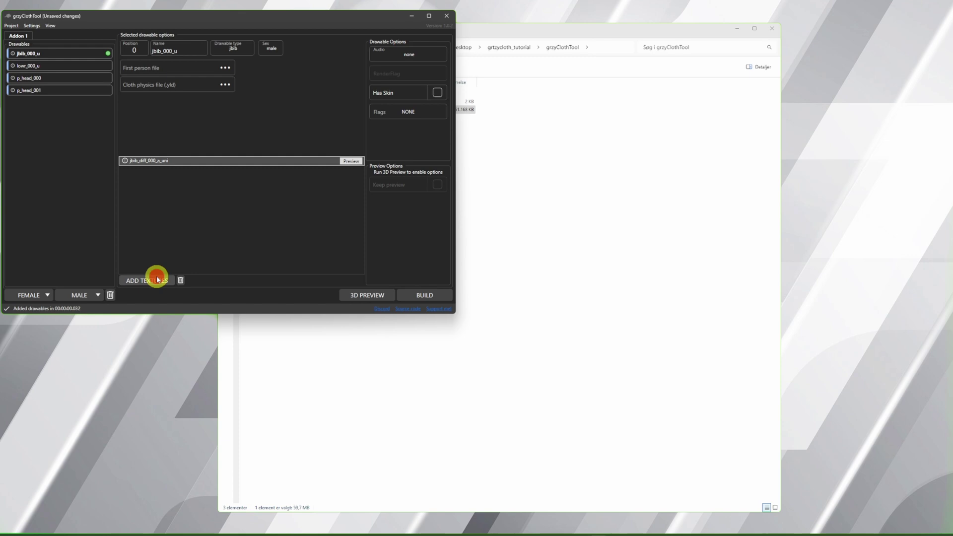
click(560, 393)
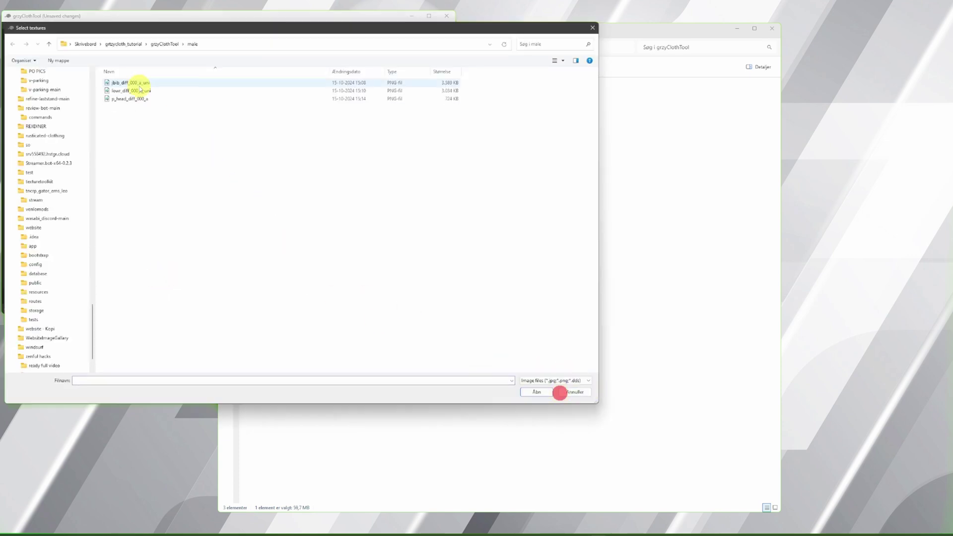
click(137, 82)
click(536, 392)
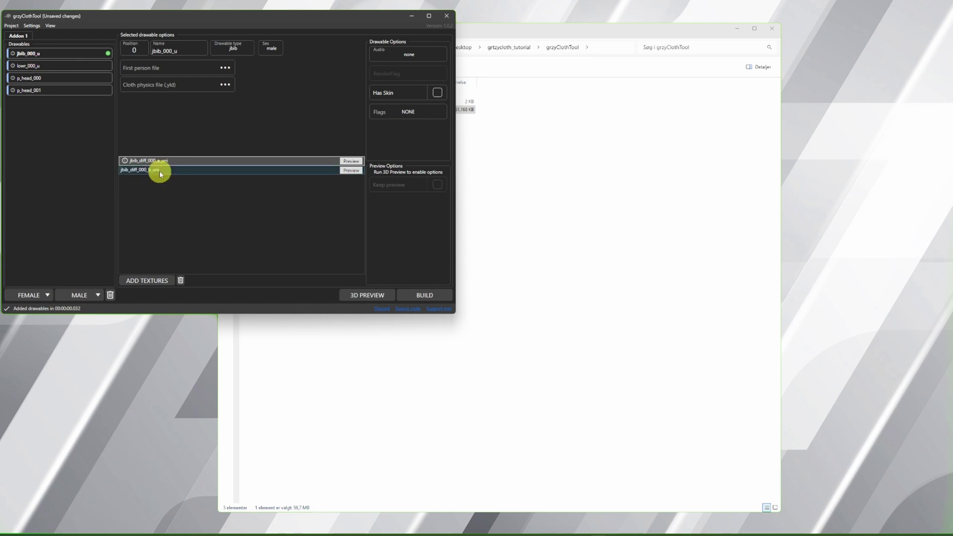
click(352, 171)
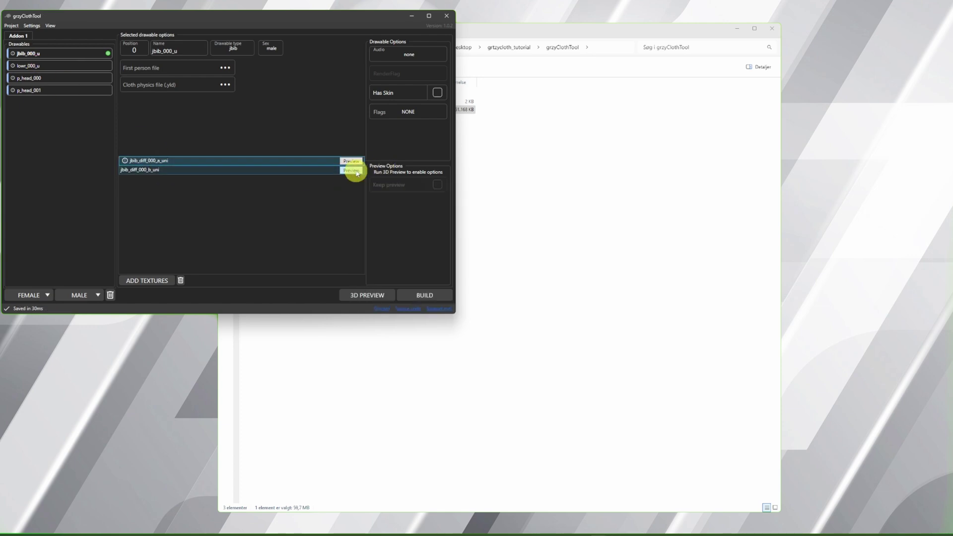
click(354, 161)
click(355, 173)
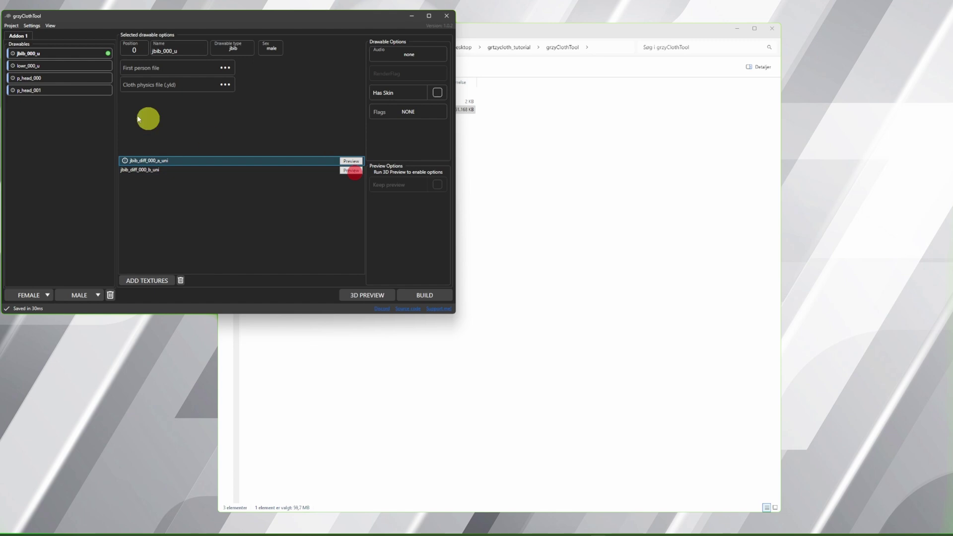
Add a second lowr texture to lowr_000_u and preview both texture variants
click(48, 65)
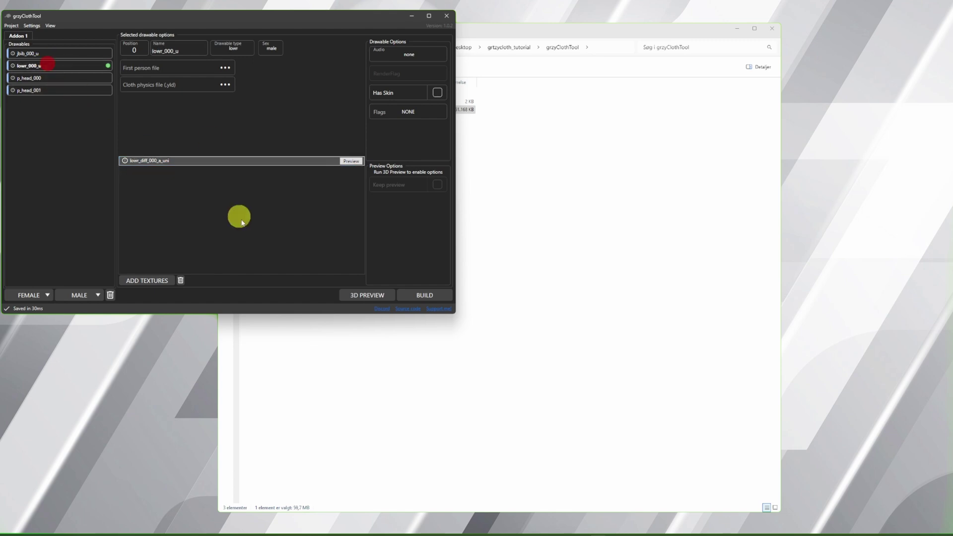
click(146, 279)
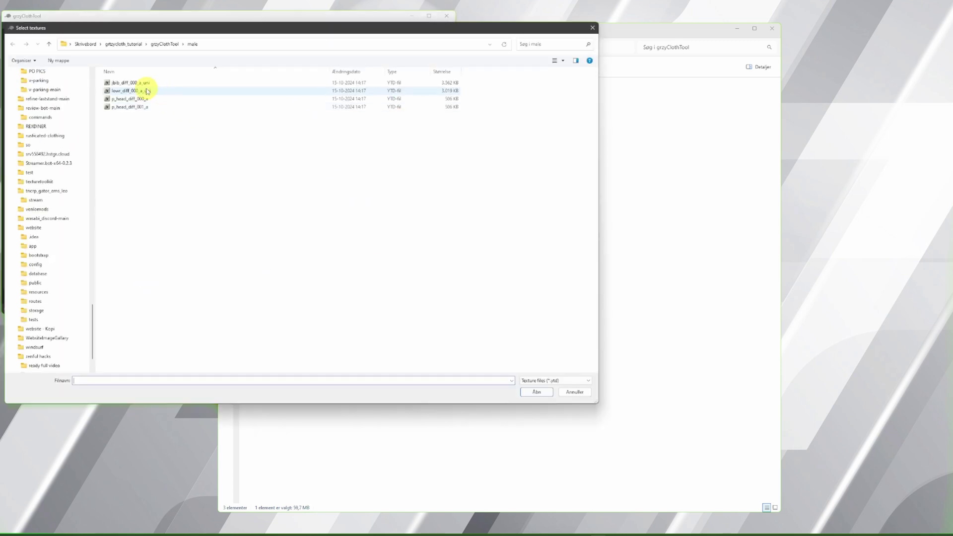
click(144, 89)
click(536, 391)
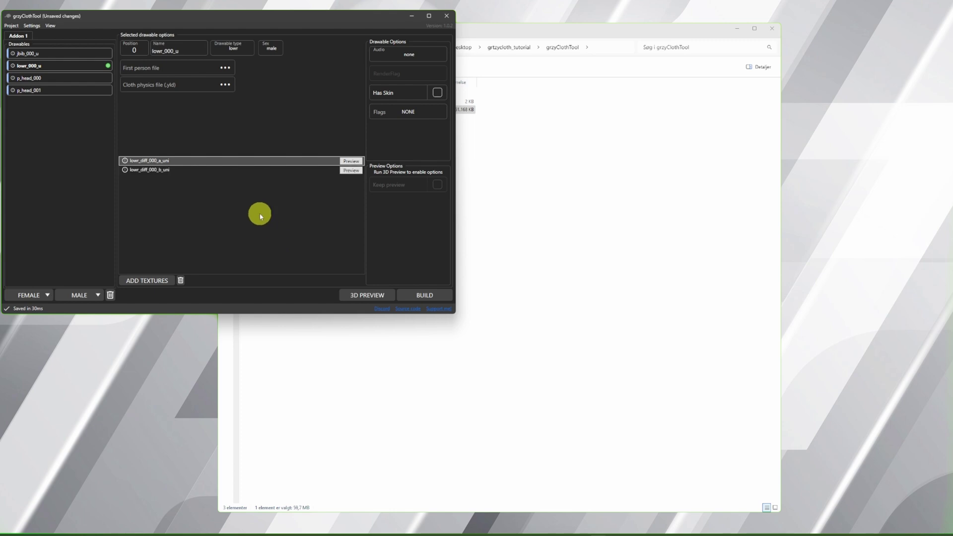
click(355, 162)
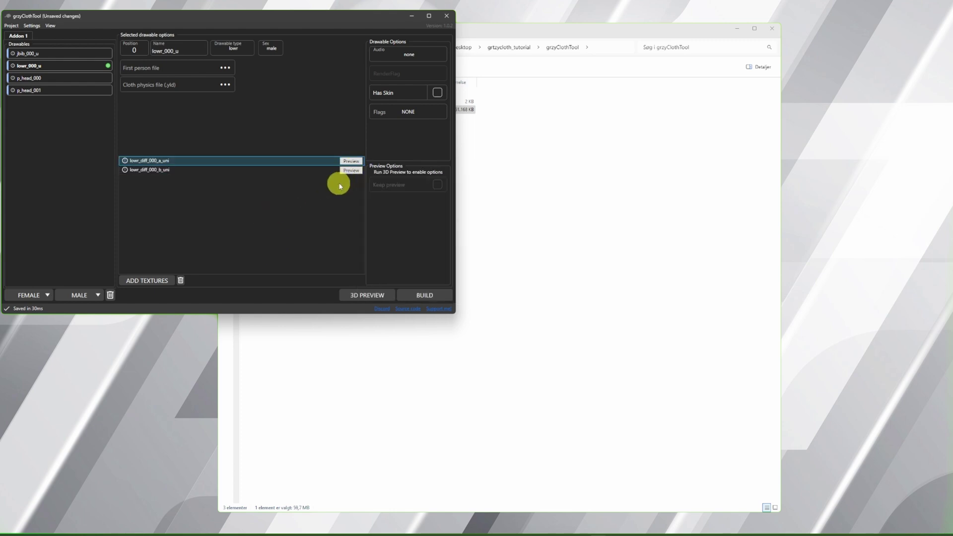
click(349, 170)
Remove the lowr_diff_000_b_uni texture and re-add it from the lowr_diff_000_b_uni PNG image
click(151, 170)
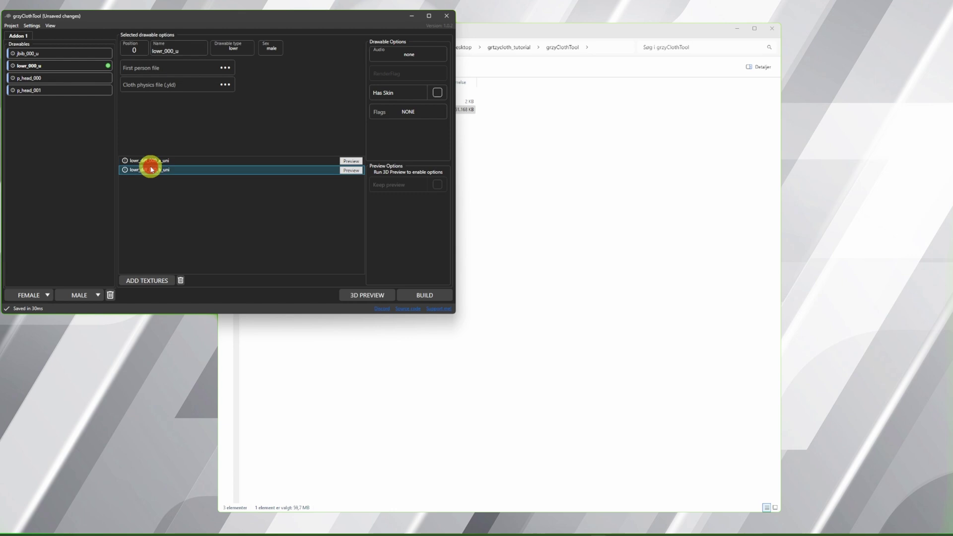
right_click(152, 172)
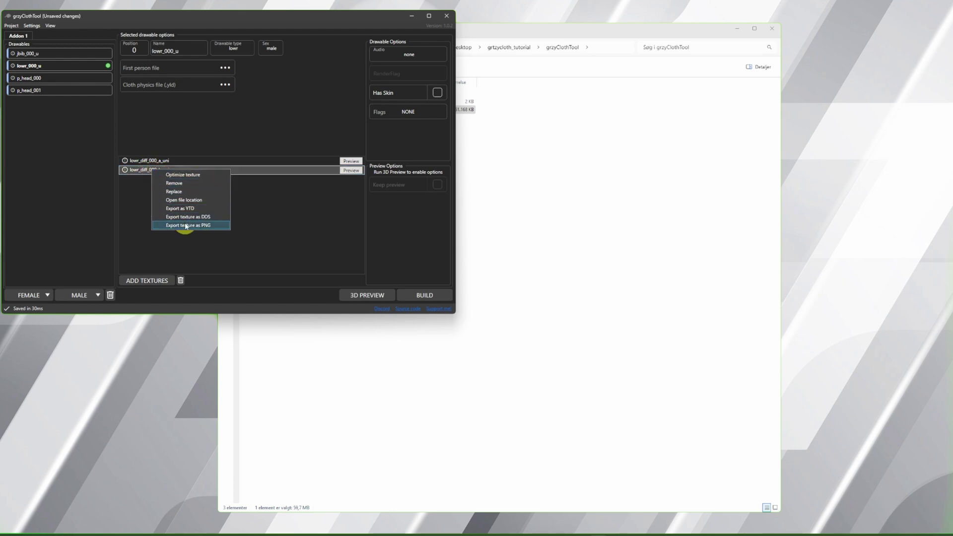
click(179, 185)
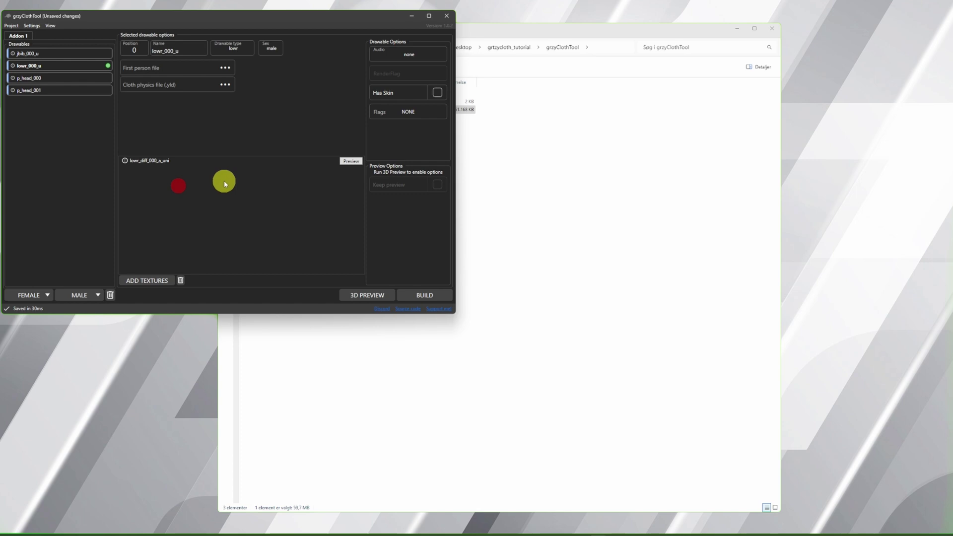
click(153, 280)
click(560, 380)
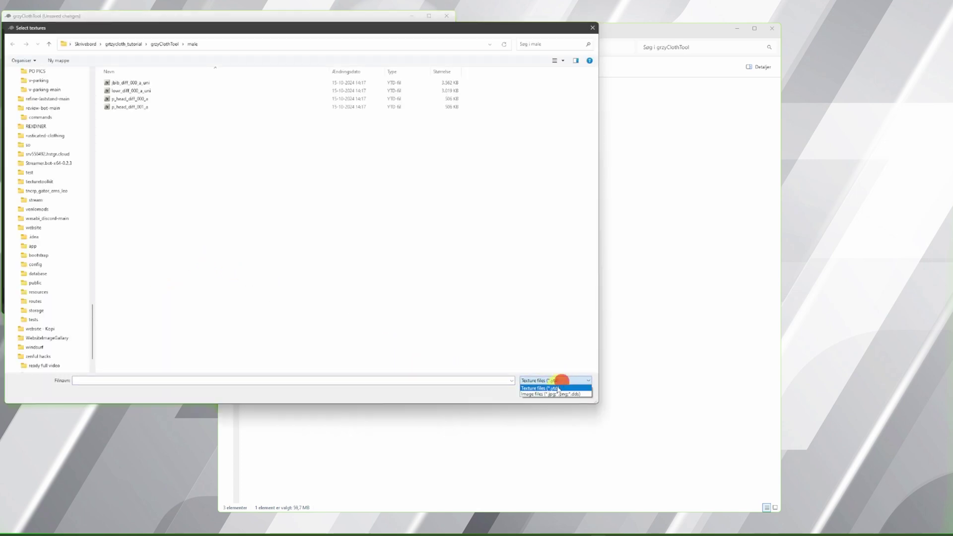
click(549, 394)
click(139, 90)
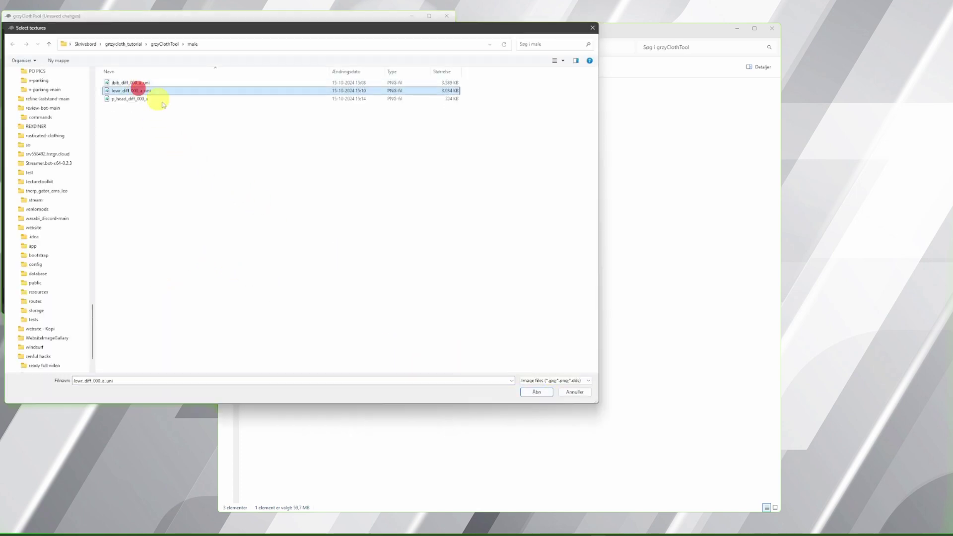
click(533, 392)
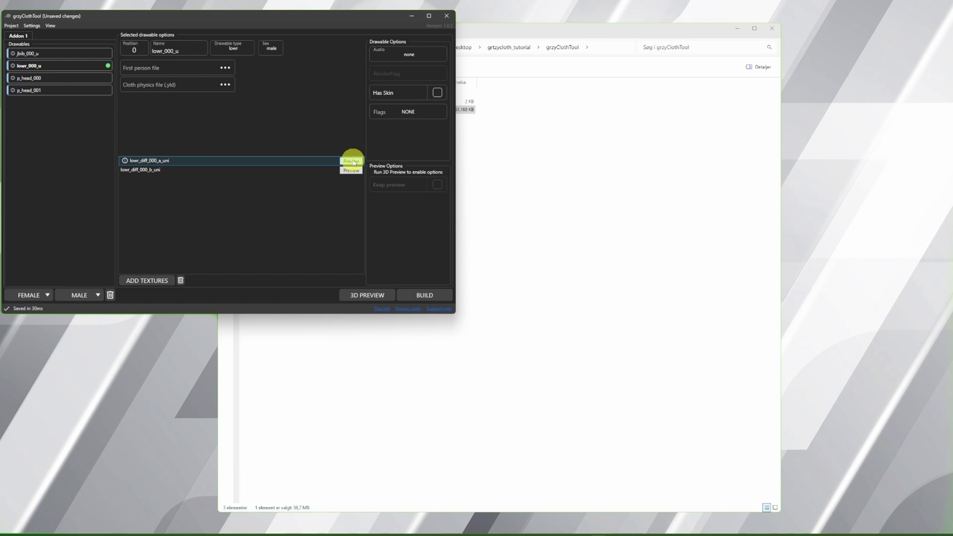
Add the head PNG image as texture variant b to p_head_000 and preview it
mouse_move(353, 172)
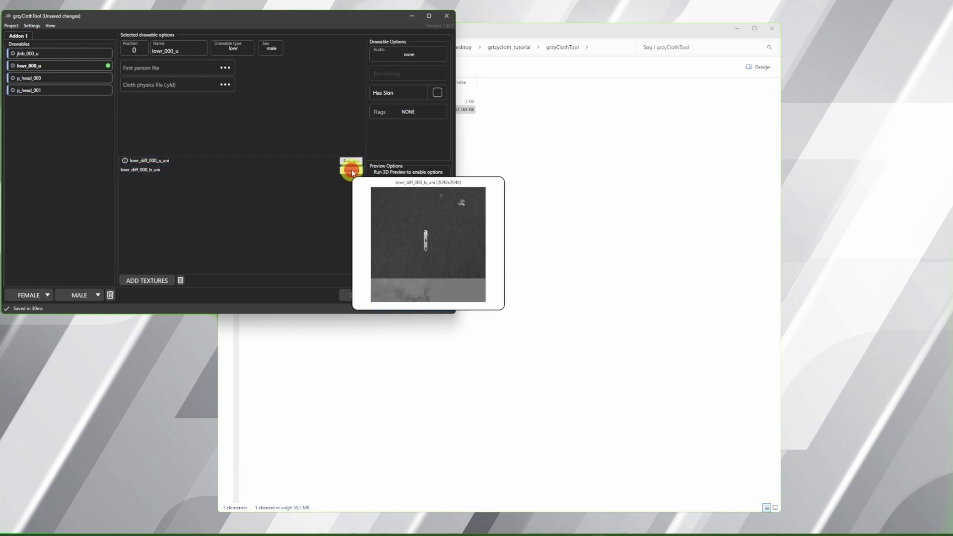
click(56, 77)
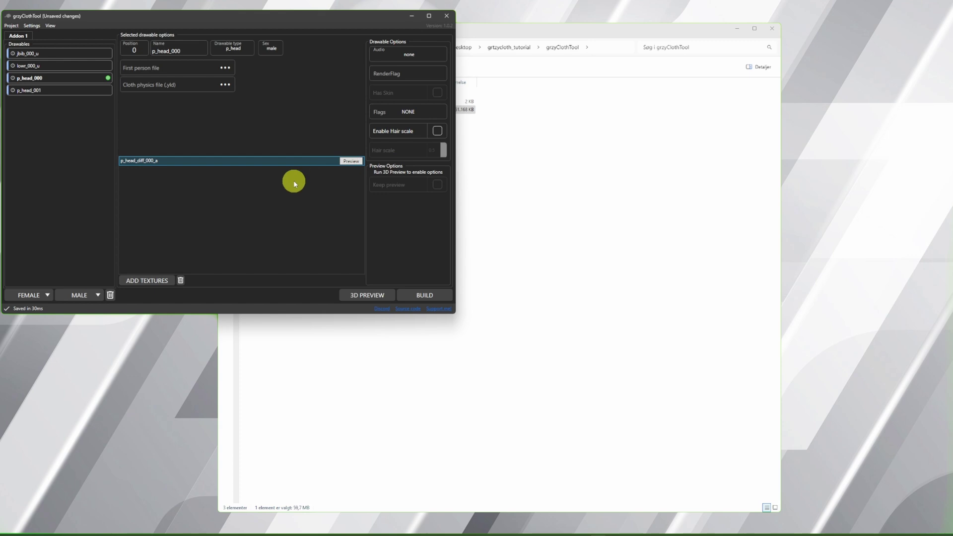
click(161, 281)
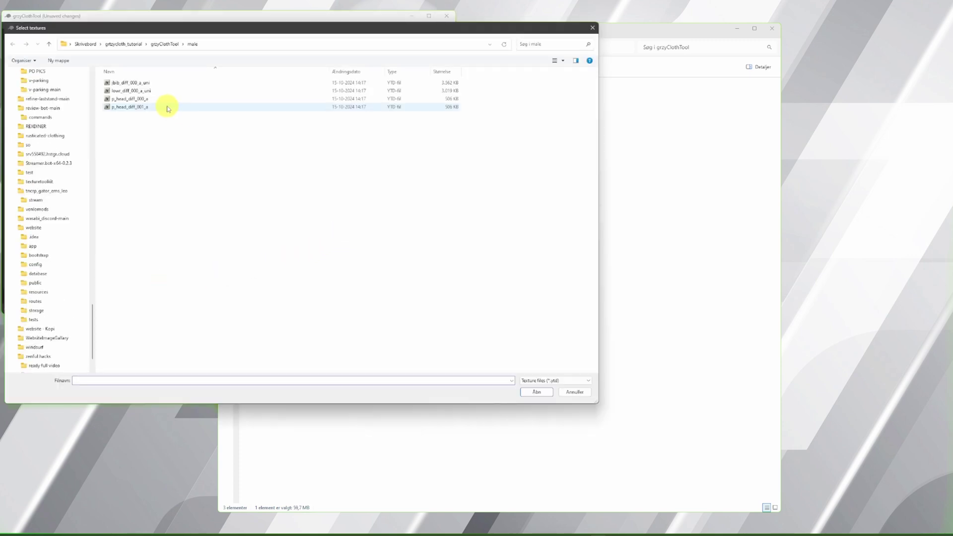
click(543, 380)
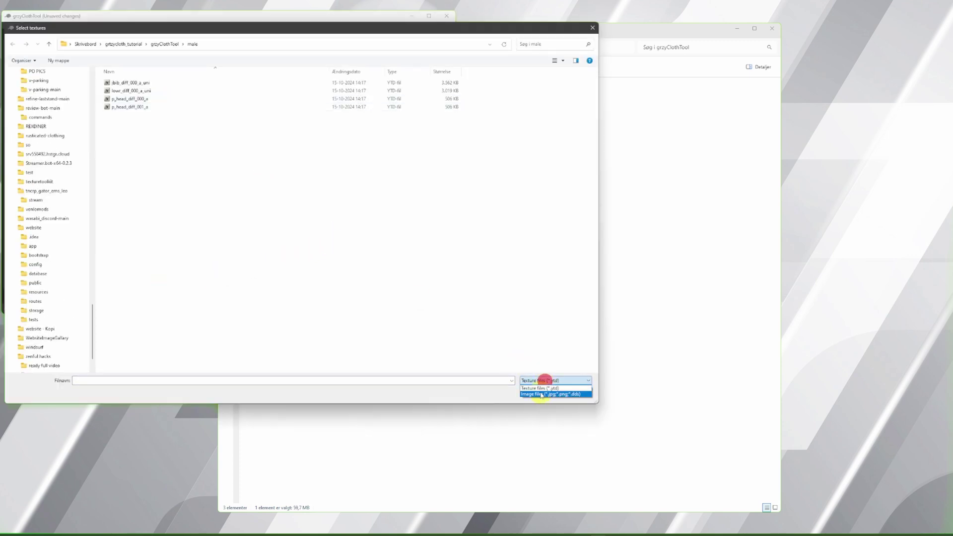
click(541, 393)
click(140, 99)
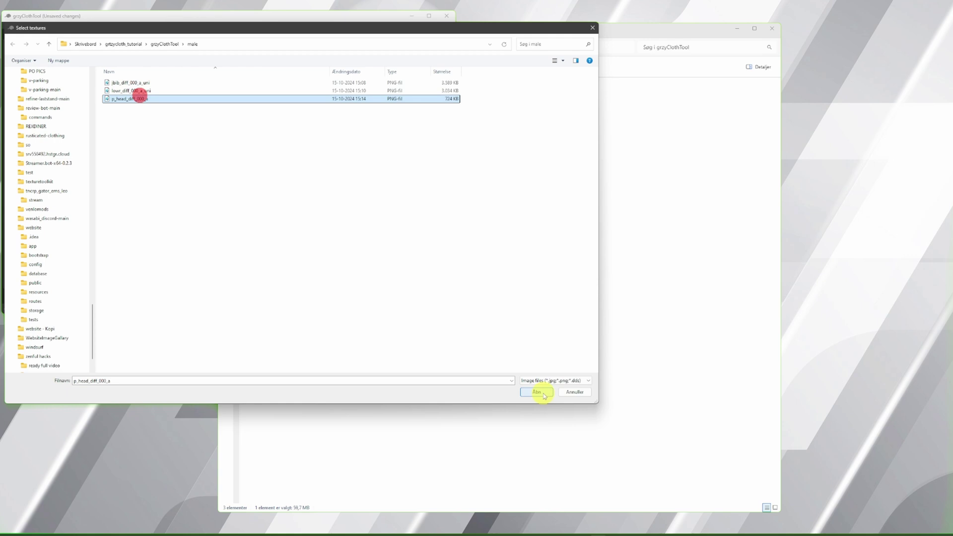
click(542, 392)
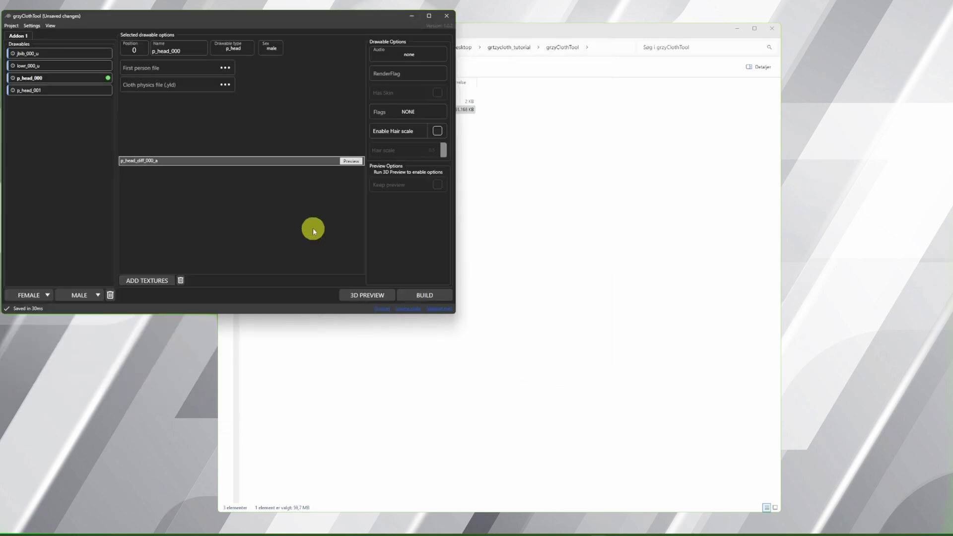
click(352, 161)
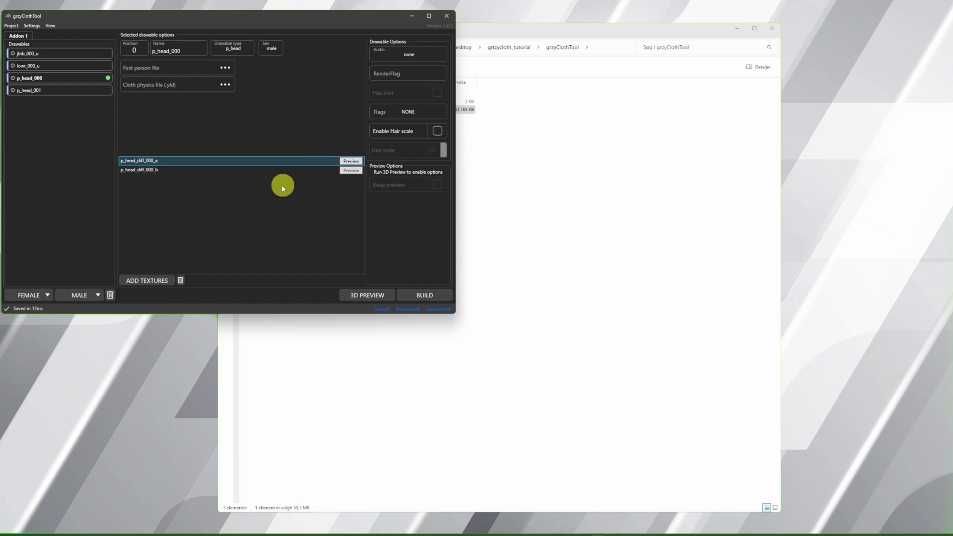
Add p_head_diff_001_b from PNG to p_head_001, compare both textures, and enable hair scale
click(59, 89)
click(356, 160)
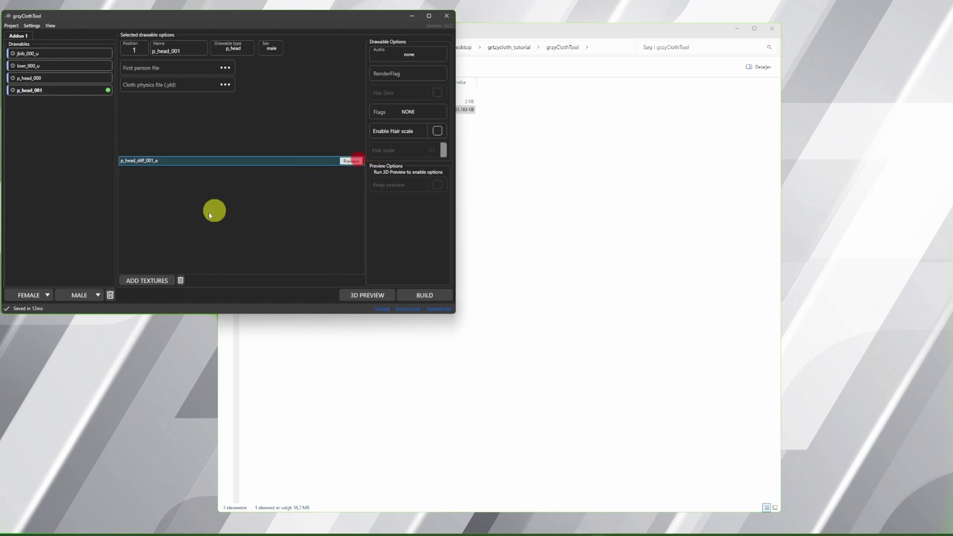
click(154, 281)
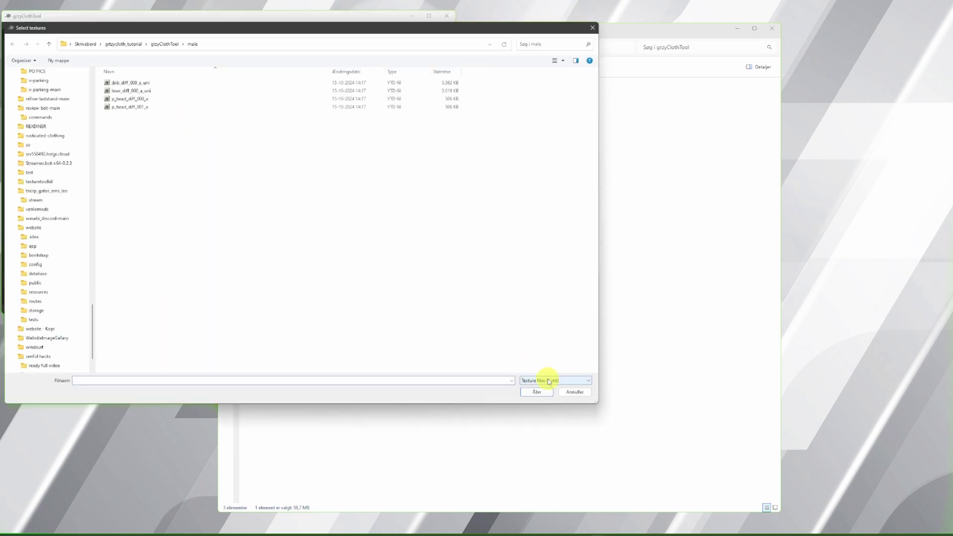
click(548, 381)
click(544, 392)
click(138, 99)
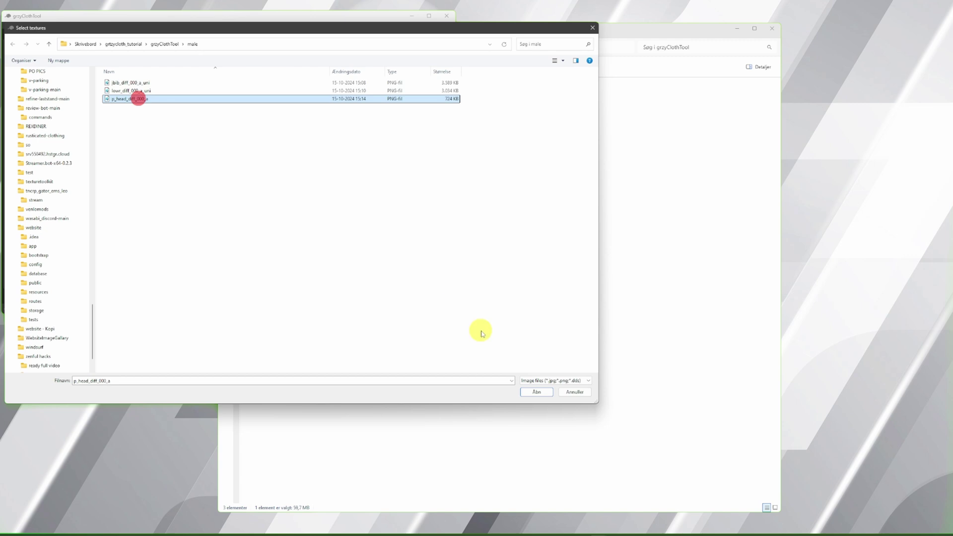
click(538, 391)
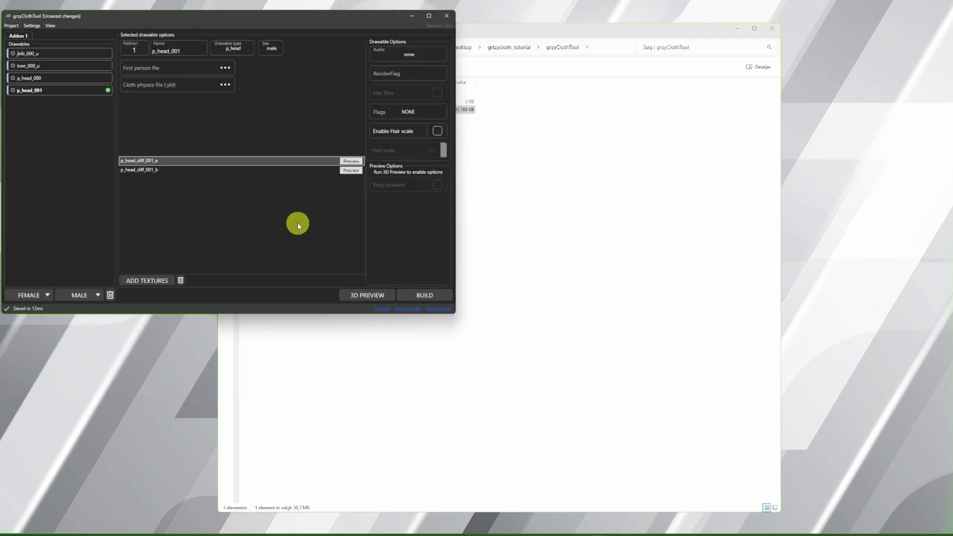
click(255, 212)
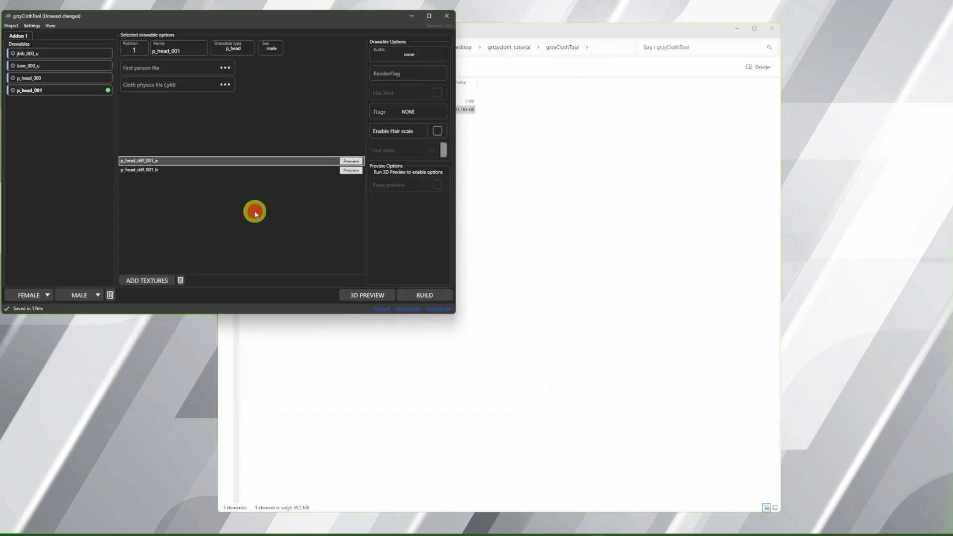
click(351, 161)
click(346, 171)
click(289, 220)
click(437, 130)
Enable hair scale on p_head_000 and lower p_head_001's hair scale value, then reselect jbib_000_u
click(62, 78)
click(437, 131)
click(50, 90)
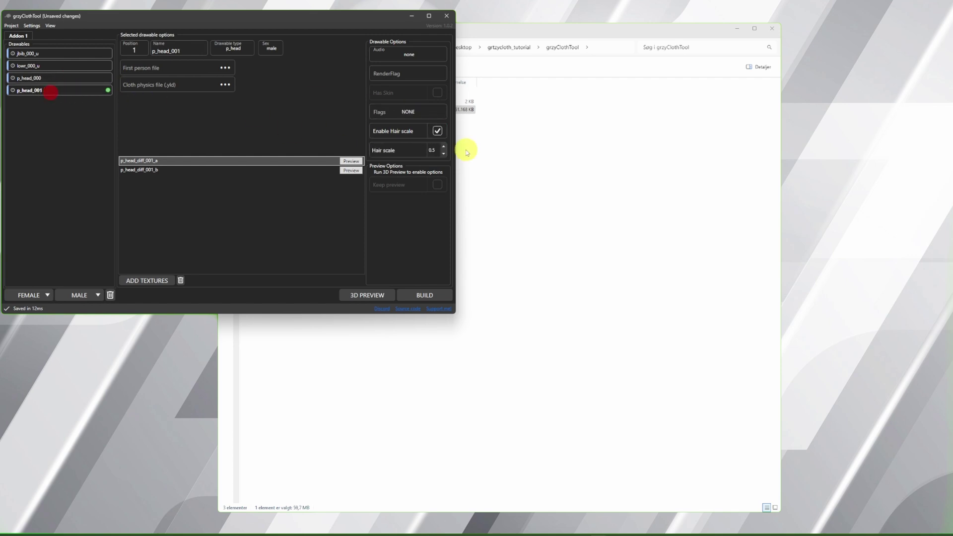
click(443, 149)
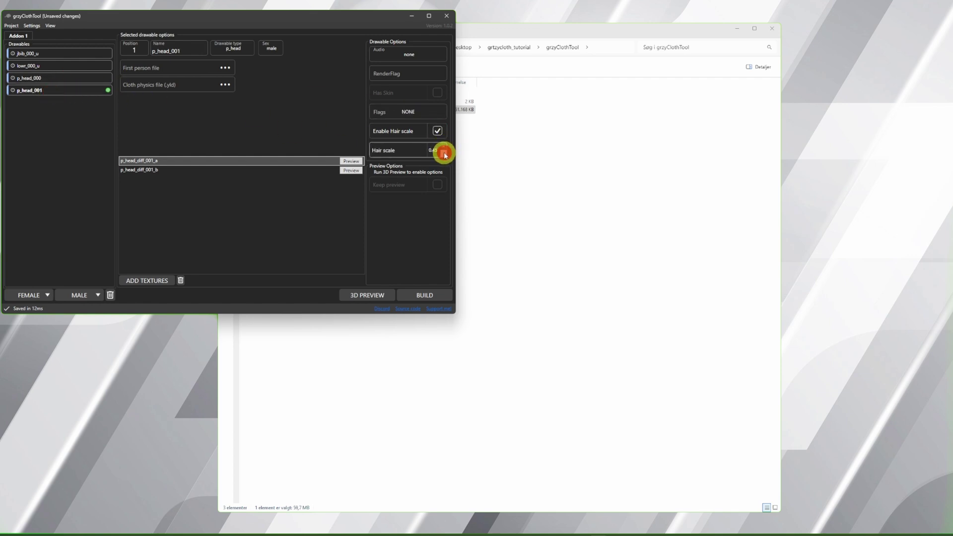
click(49, 65)
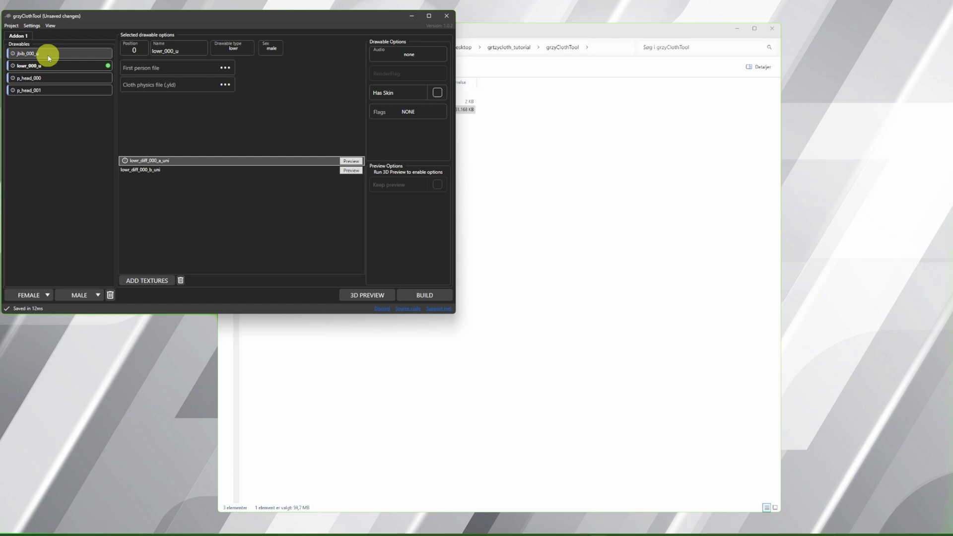
click(48, 55)
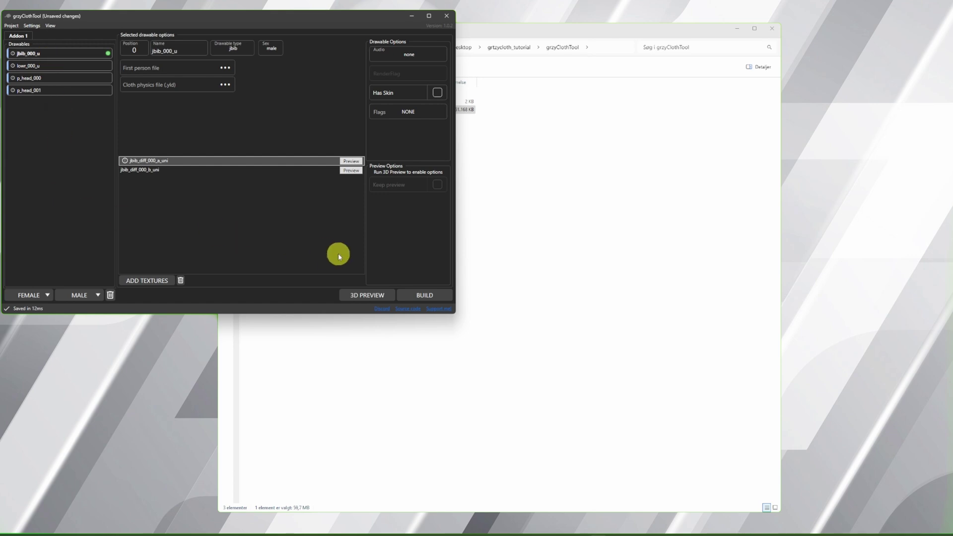
Show the addon in 3D preview with the ped set to FEET 4 sneakers and UPPR 0, orbiting to inspect it
click(371, 295)
click(297, 77)
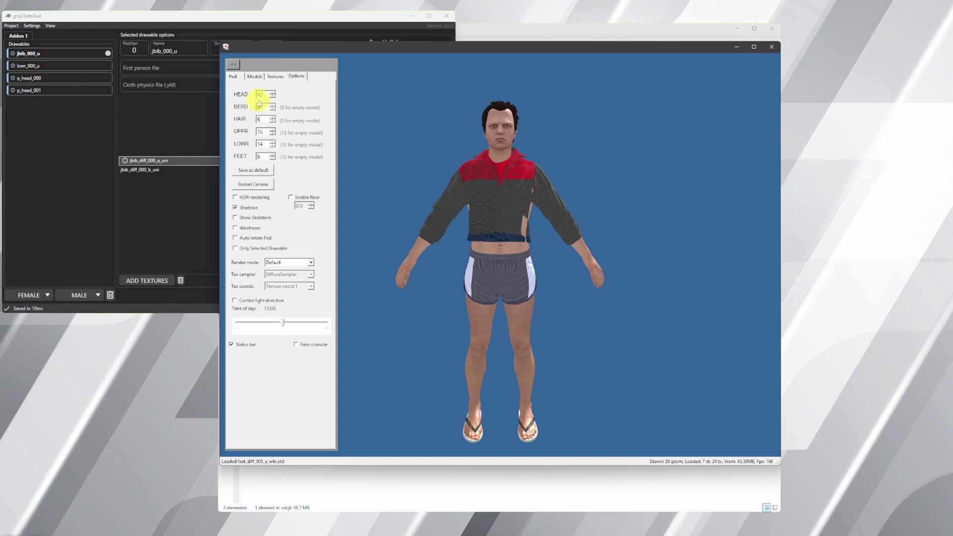
click(272, 158)
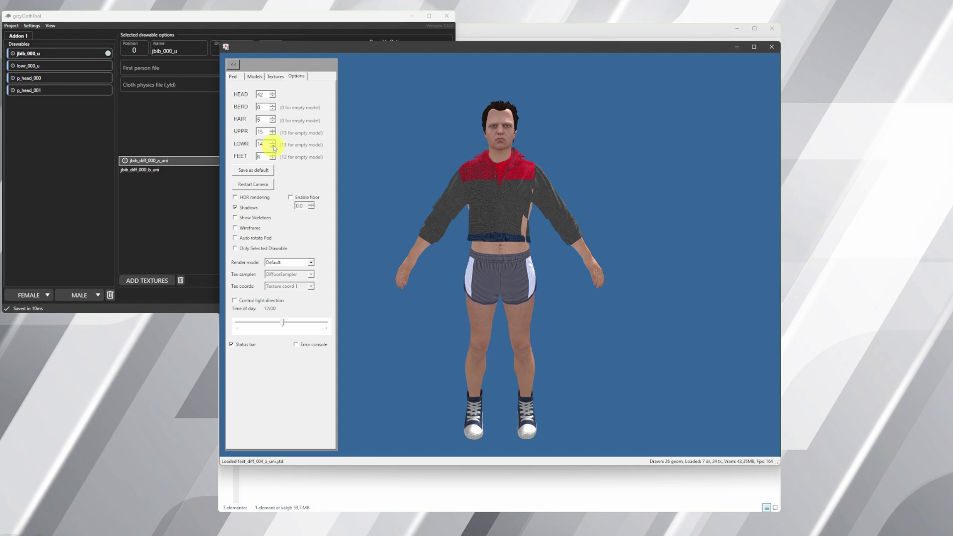
double_click(272, 134)
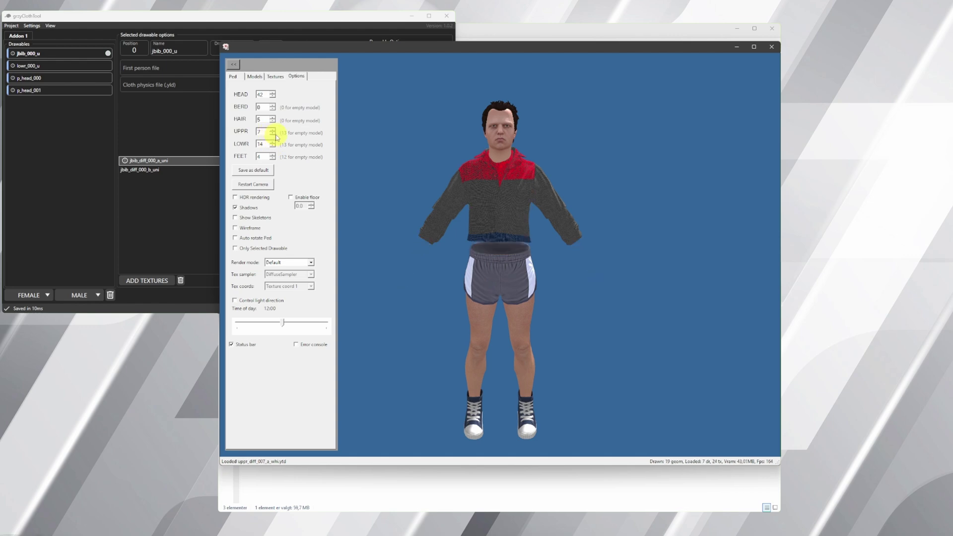
drag(440, 170, 468, 164)
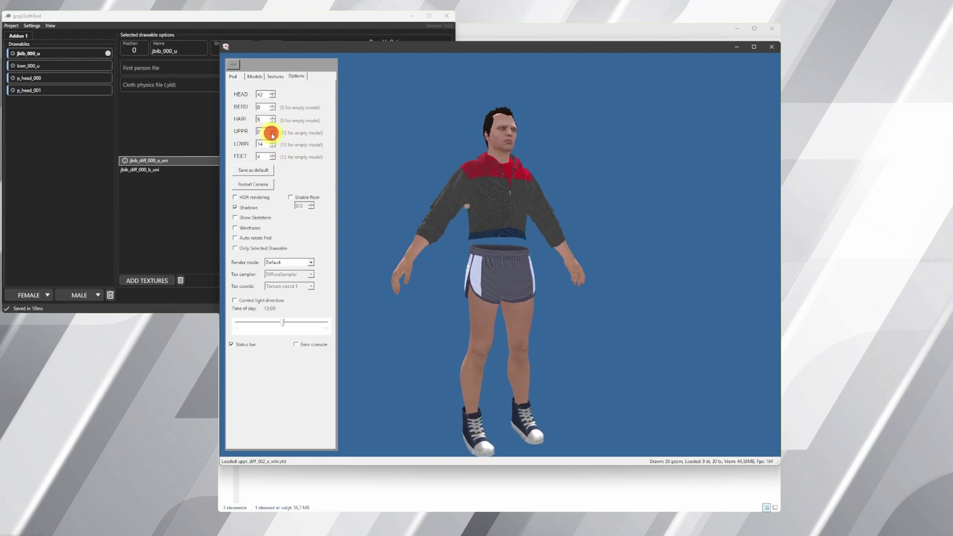
mouse_move(377, 198)
mouse_down()
mouse_move(561, 228)
mouse_move(744, 234)
mouse_move(642, 179)
mouse_move(705, 170)
mouse_move(580, 210)
mouse_move(631, 319)
mouse_move(730, 234)
mouse_move(469, 155)
mouse_move(585, 207)
mouse_move(631, 248)
mouse_move(397, 219)
mouse_move(370, 183)
mouse_up()
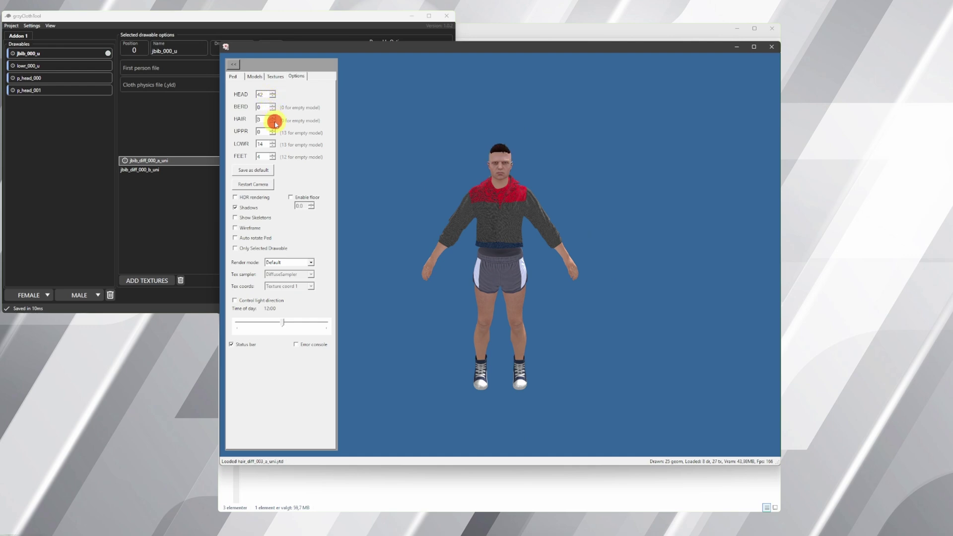
drag(409, 159, 512, 183)
drag(463, 50, 636, 28)
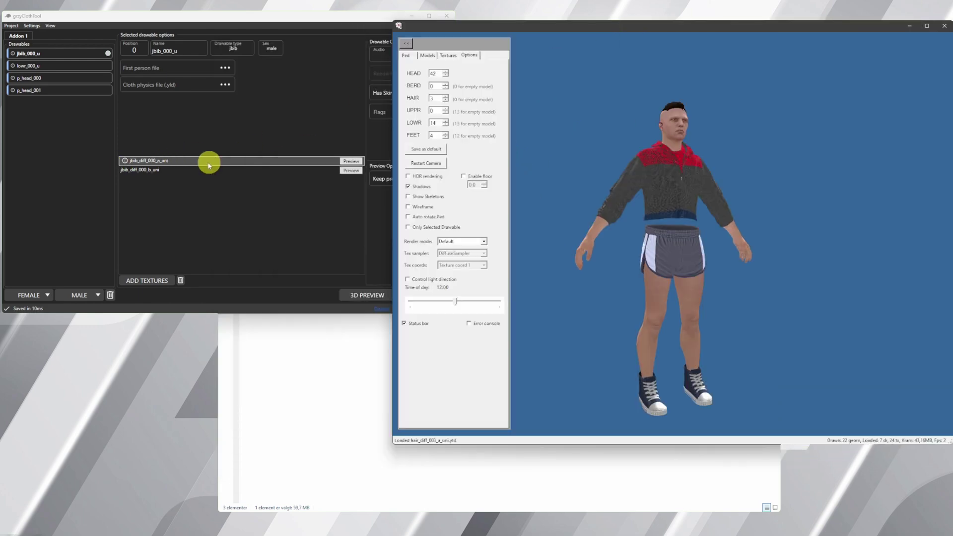
Preview the jbib_diff_000_b_uni texture and orbit the ped to view its back and side, keeping Default render mode
click(164, 175)
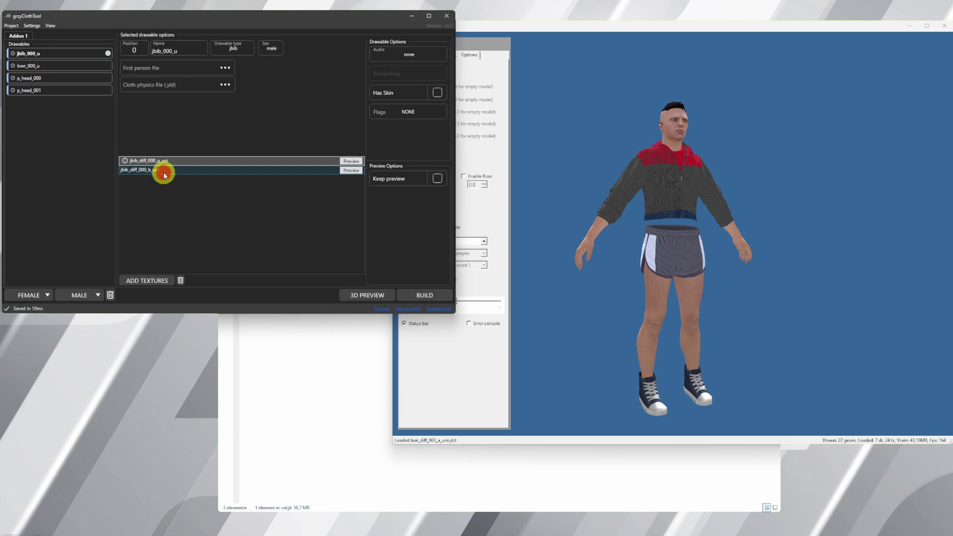
drag(651, 191, 682, 85)
scroll(674, 144, up, 5)
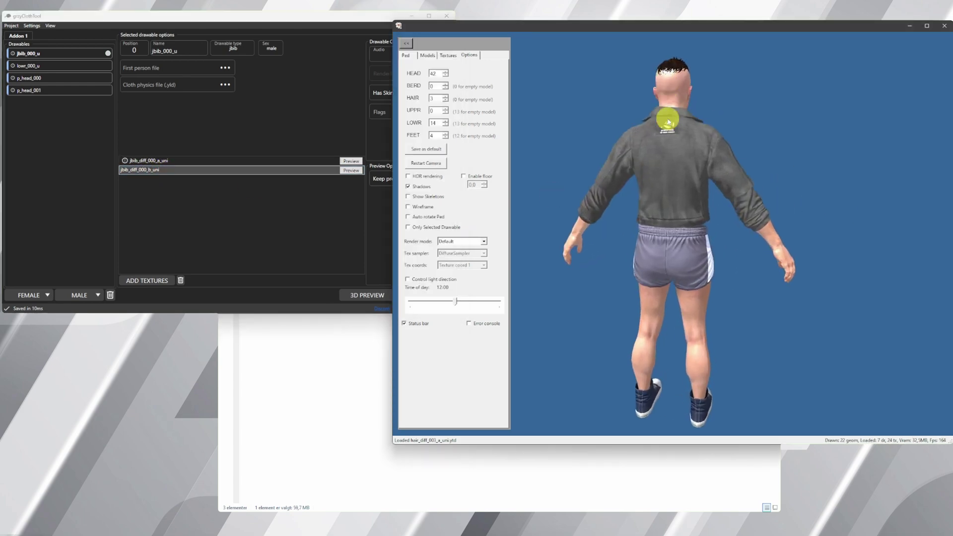
drag(674, 144, 647, 153)
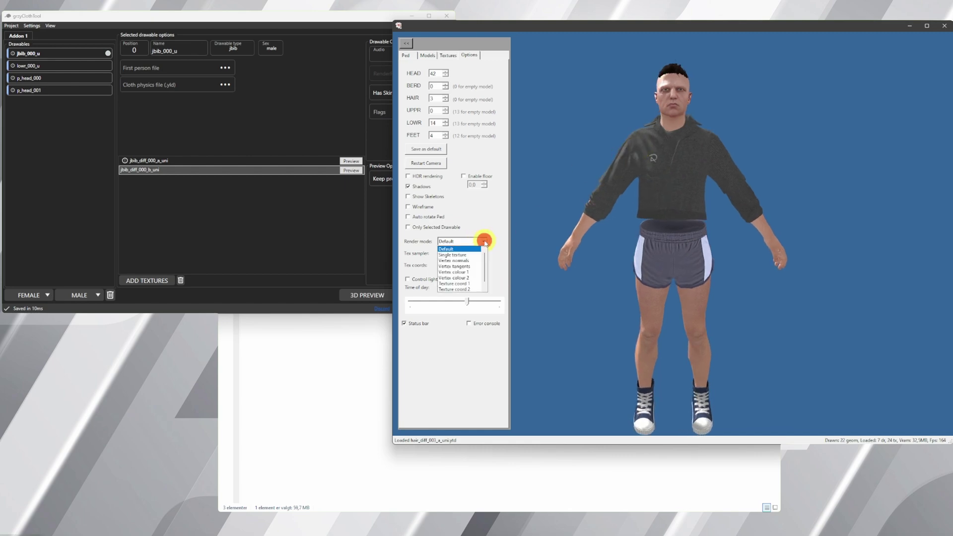
click(481, 210)
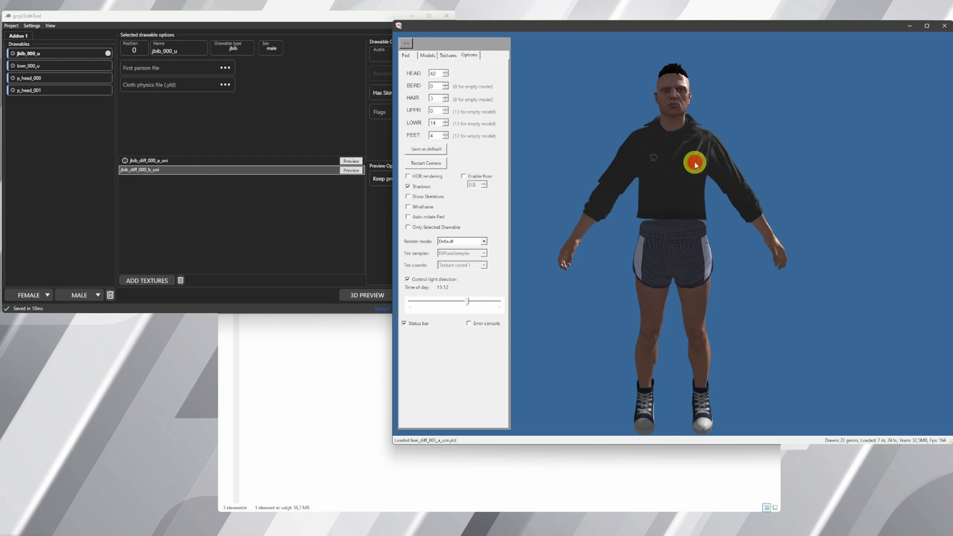
drag(695, 164, 587, 175)
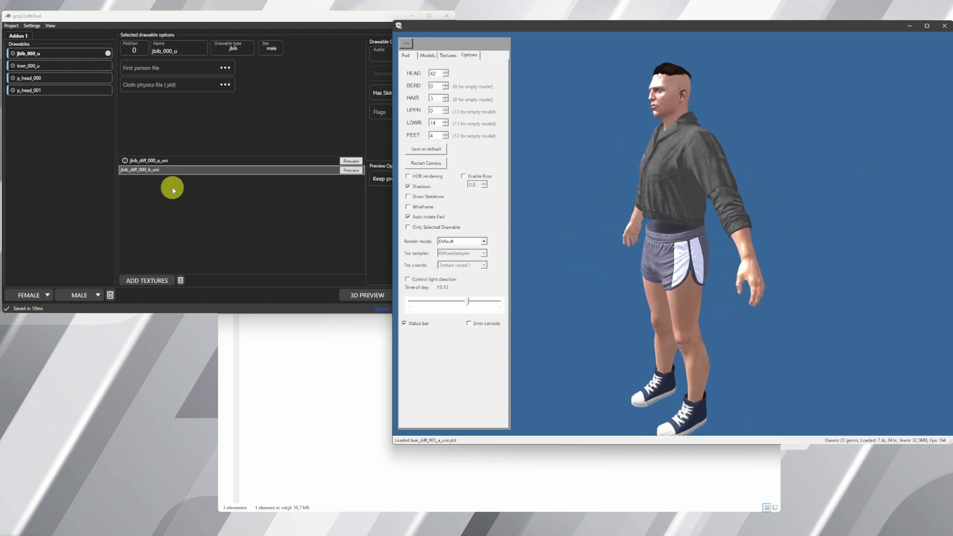
click(284, 212)
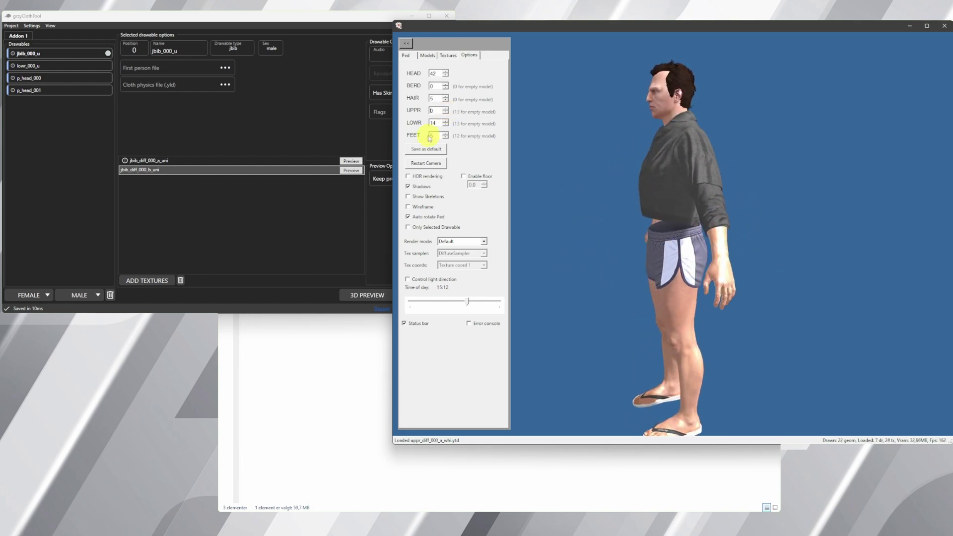
Set the preview hair to 3 and show lowr_000_u with the lowr_diff_000_b_uni texture
click(445, 101)
click(445, 101)
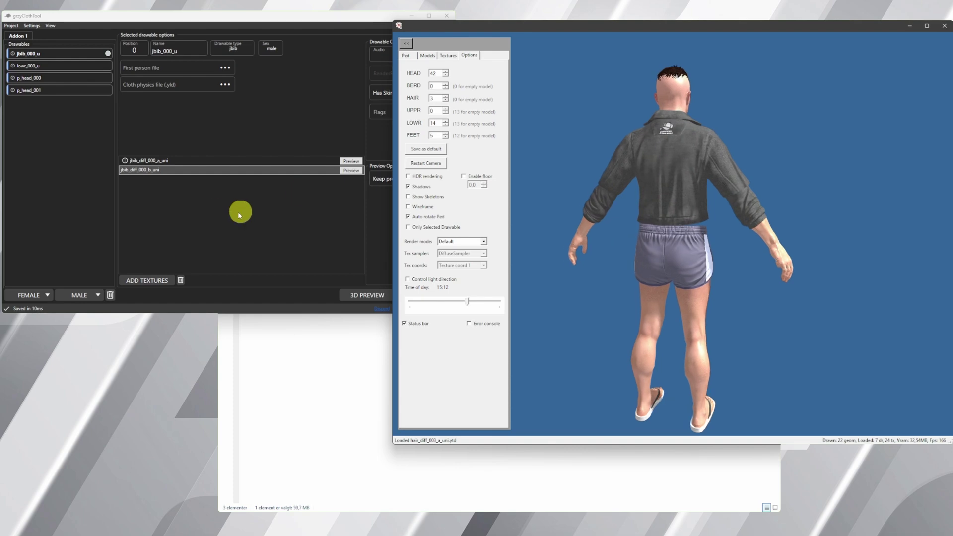
click(60, 66)
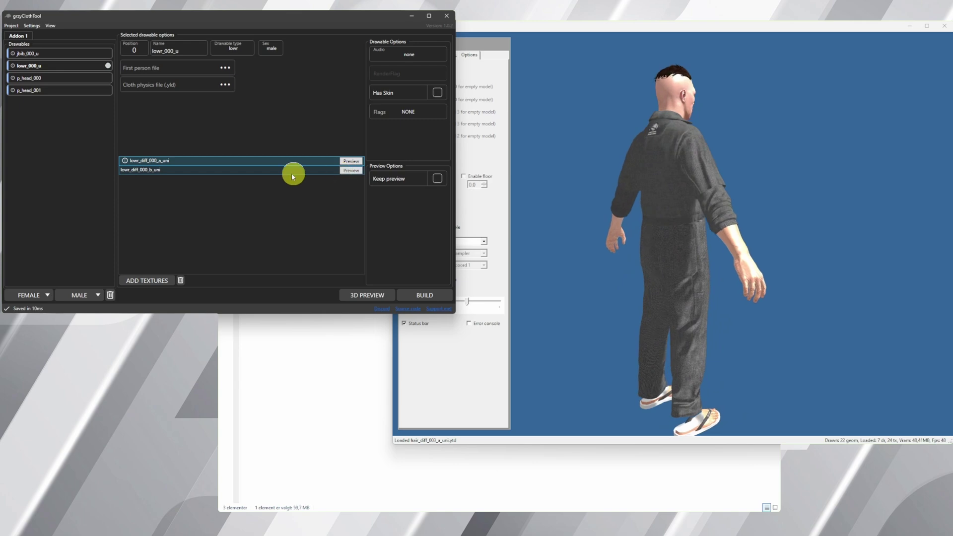
click(206, 174)
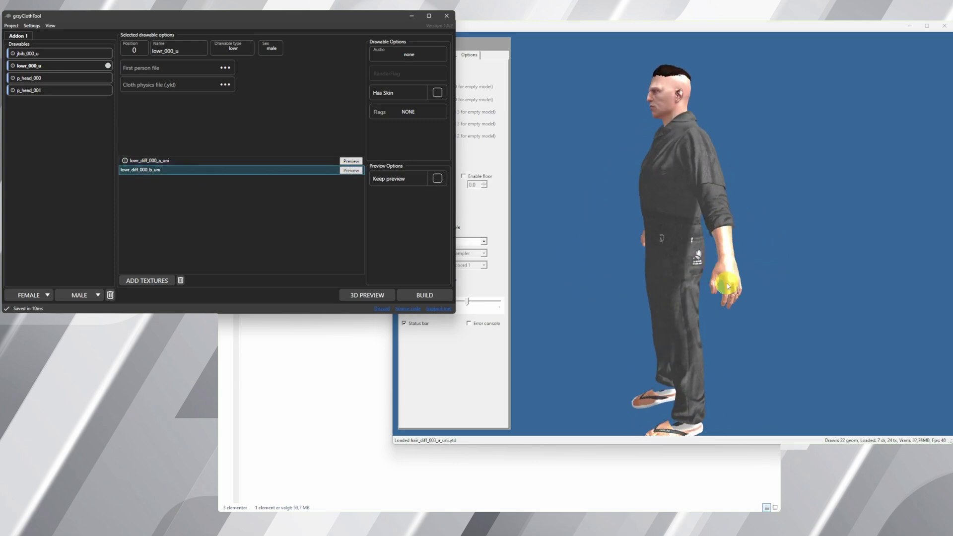
Keep the lowr_000_u jumpsuit in the preview and select the p_head_000 cap drawable
click(563, 240)
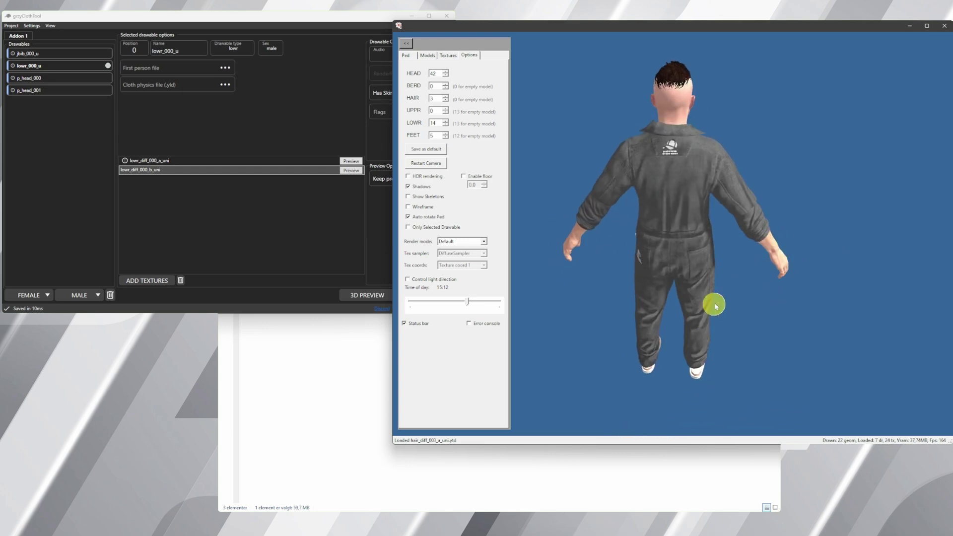
click(696, 282)
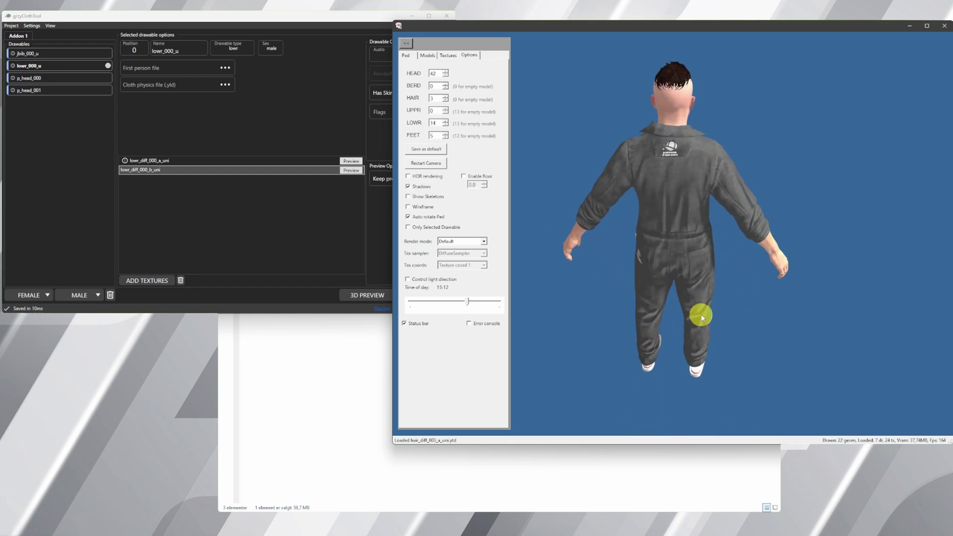
click(325, 211)
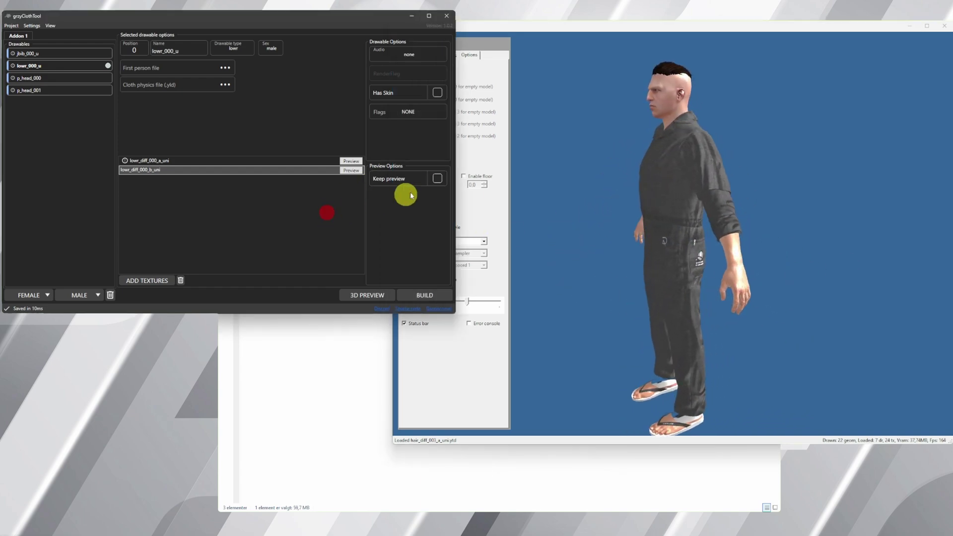
click(437, 179)
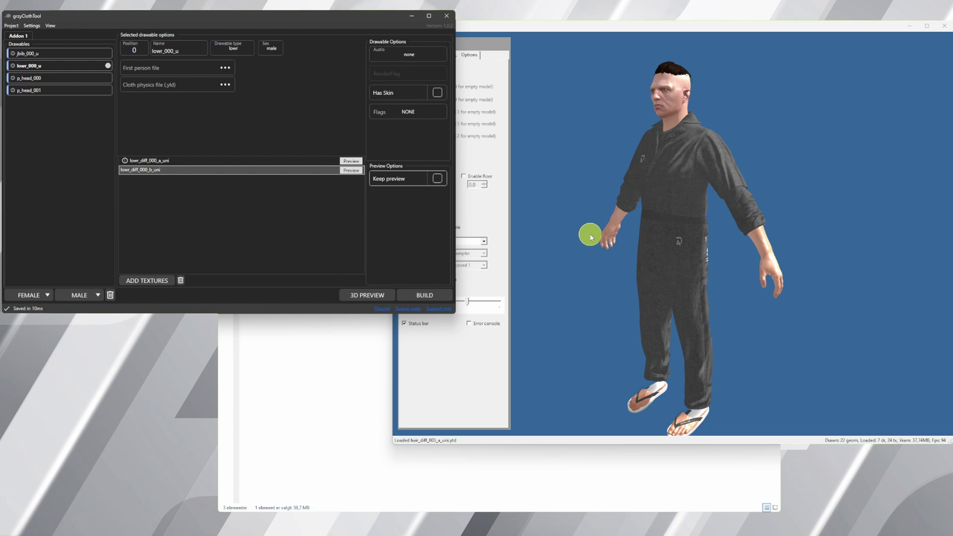
click(61, 79)
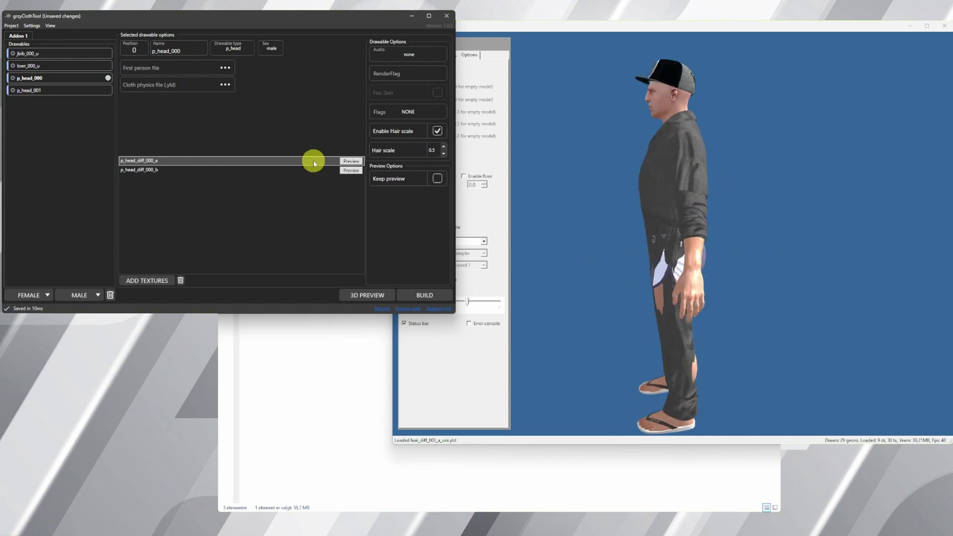
Compare the p_head_000 texture images a and b and select variant p_head_diff_000_b
click(357, 162)
click(351, 170)
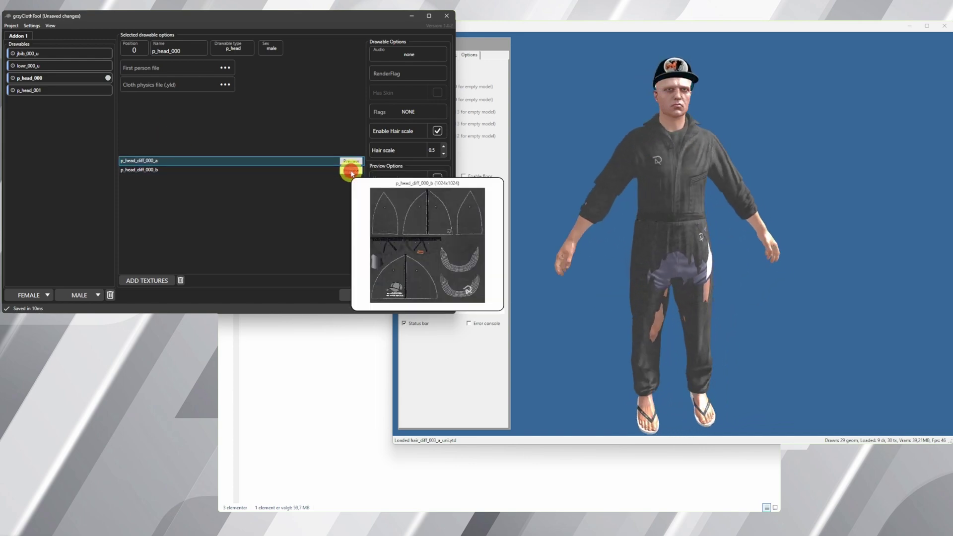
click(240, 174)
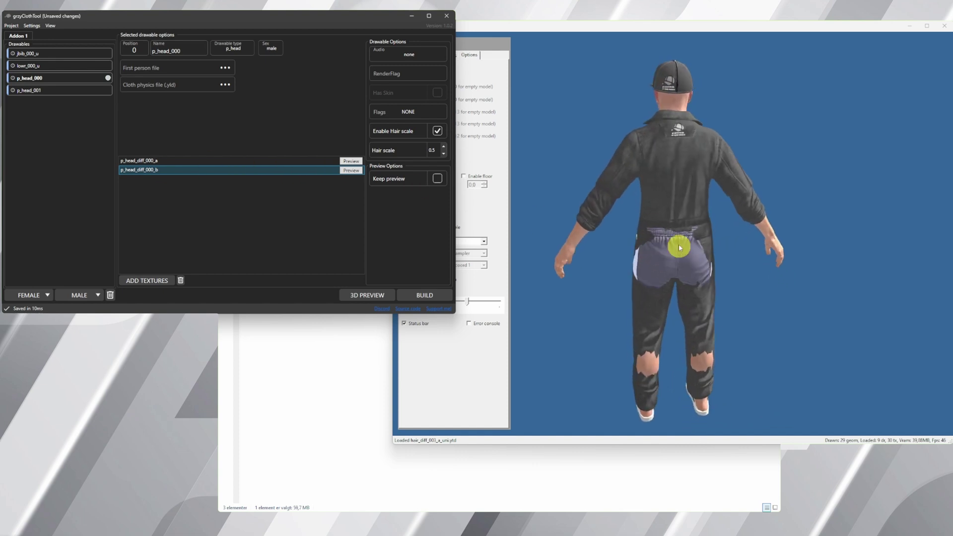
click(42, 65)
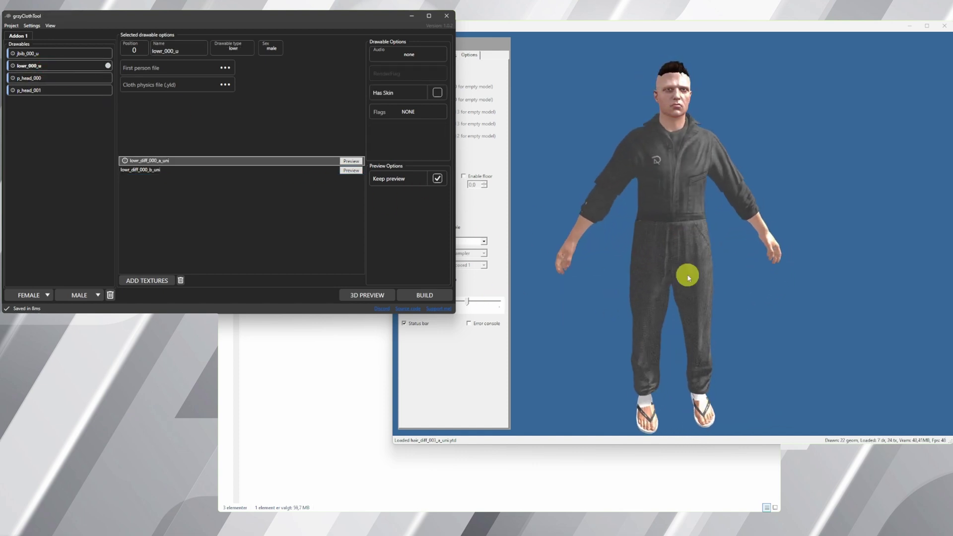
click(48, 79)
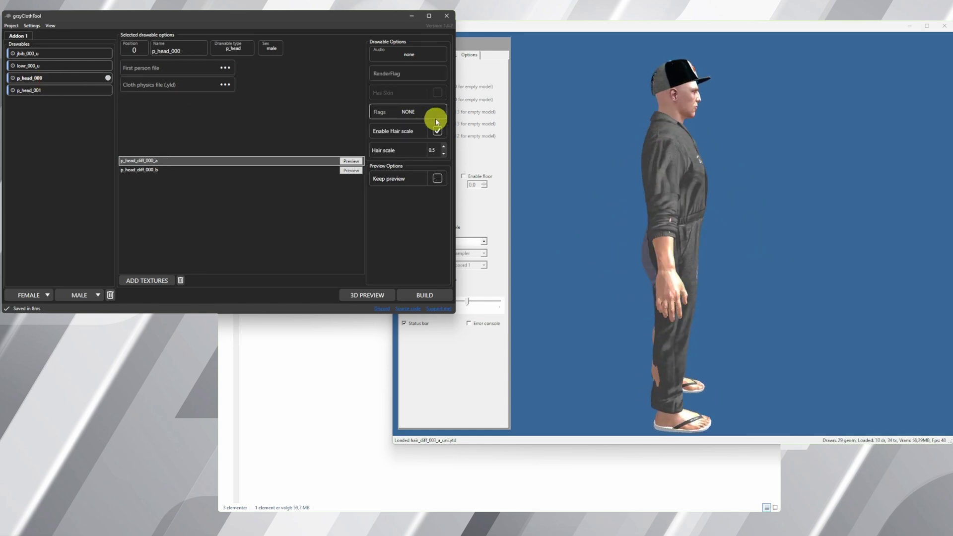
Keep the p_head_000 cap with texture b in the preview, then view lowr_000_u with the ped facing front
click(437, 179)
click(301, 169)
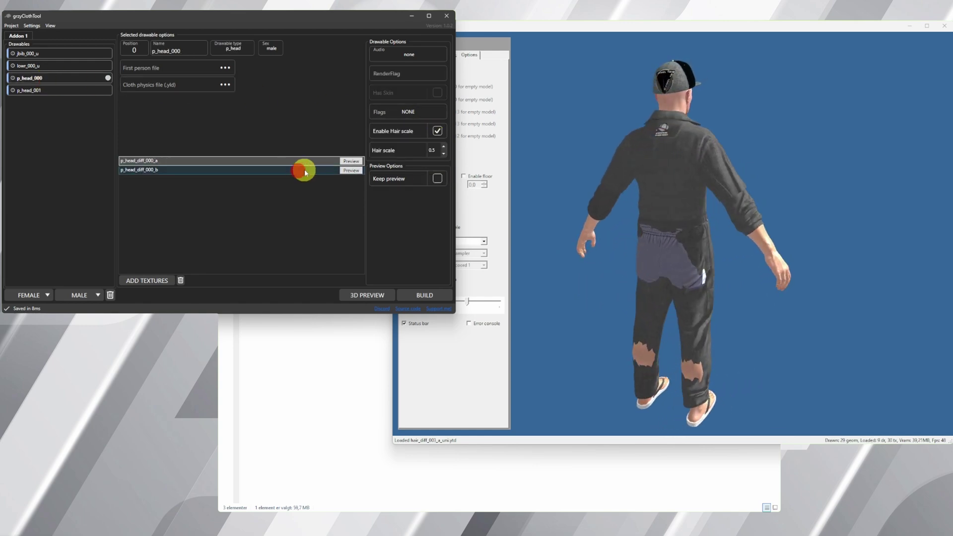
click(438, 179)
click(53, 65)
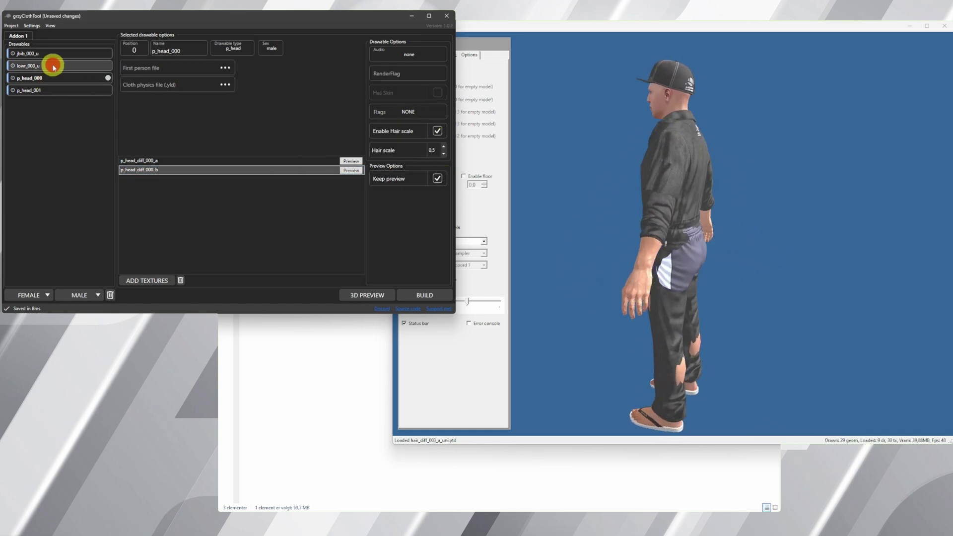
drag(738, 284, 712, 296)
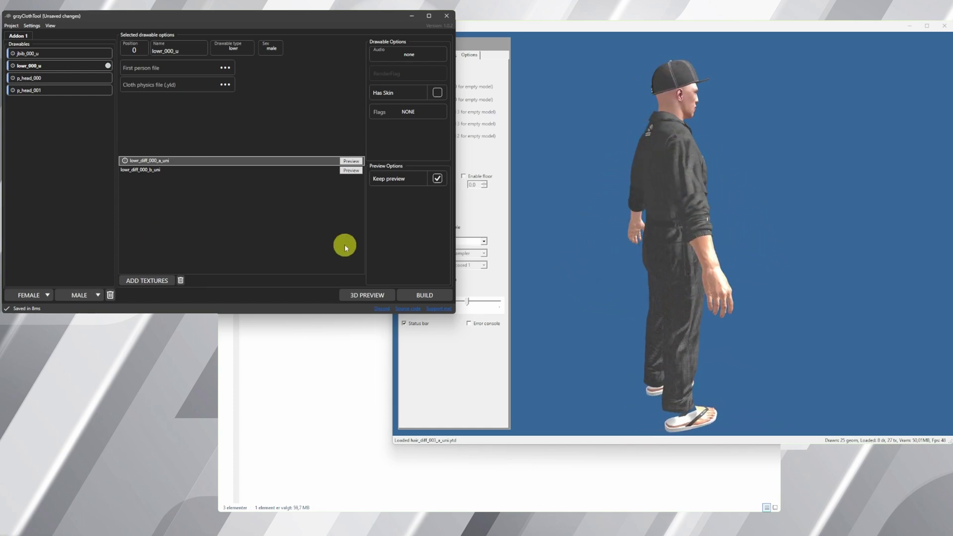
Set the build output to a newly created folder named newfolder inside male
click(433, 299)
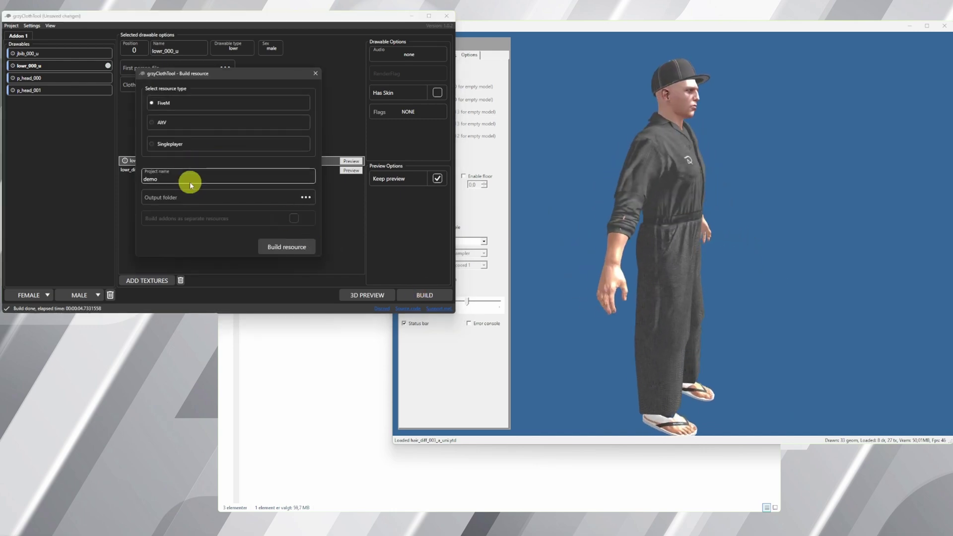
click(267, 202)
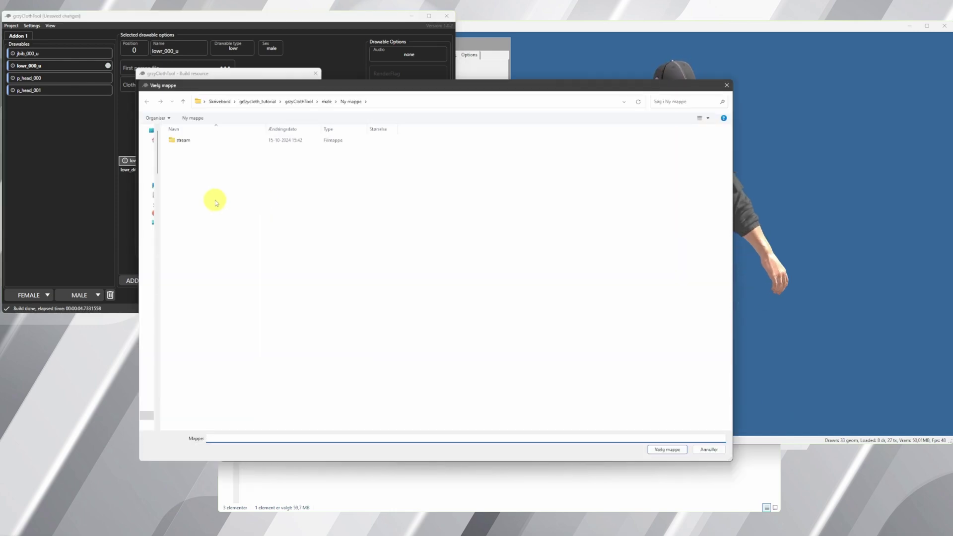
right_click(237, 248)
mouse_move(281, 361)
click(348, 363)
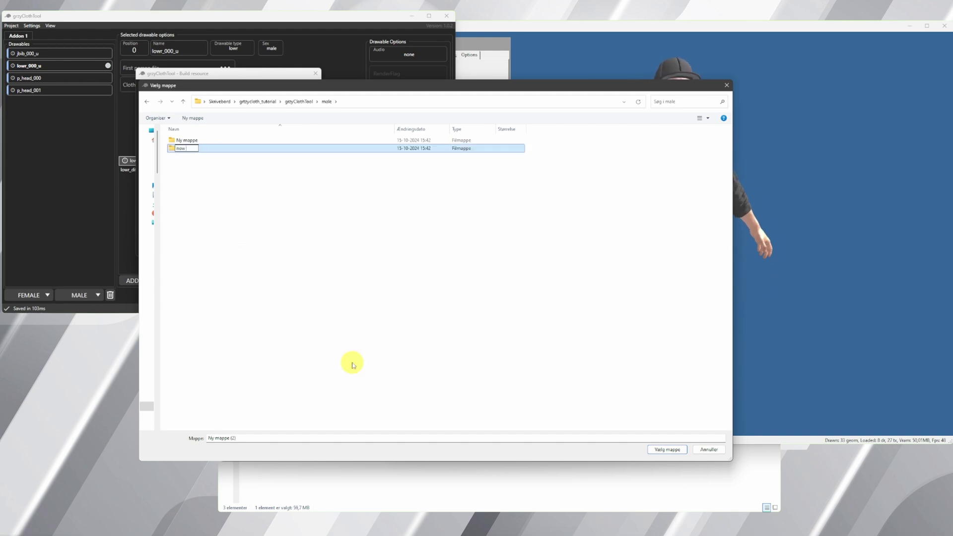
key(Return)
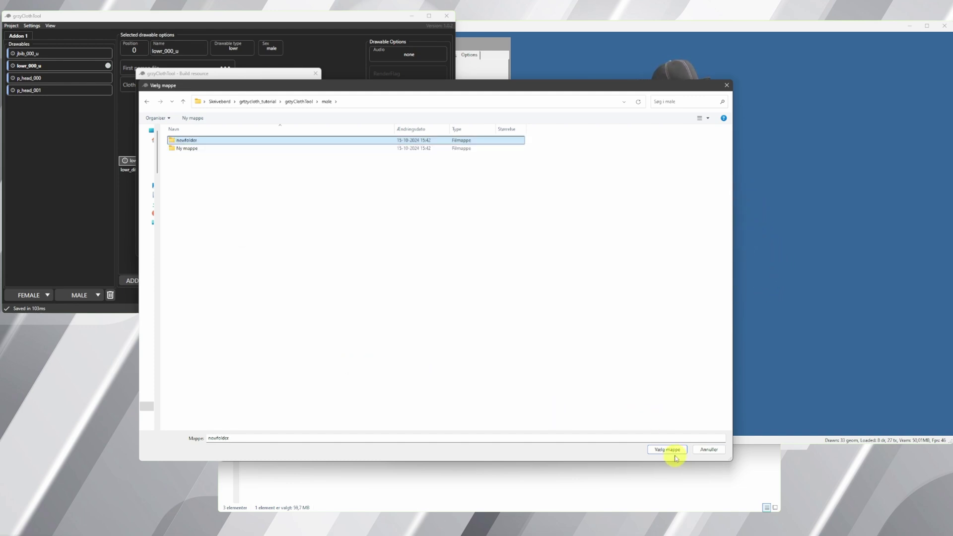
click(675, 450)
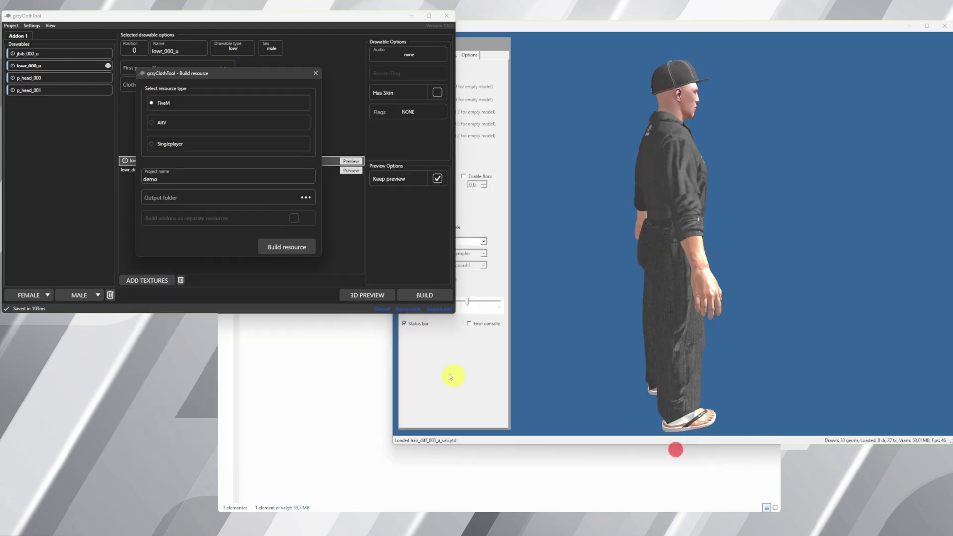
Keep FiveM as the resource type for the demo build and close the build setup
click(293, 220)
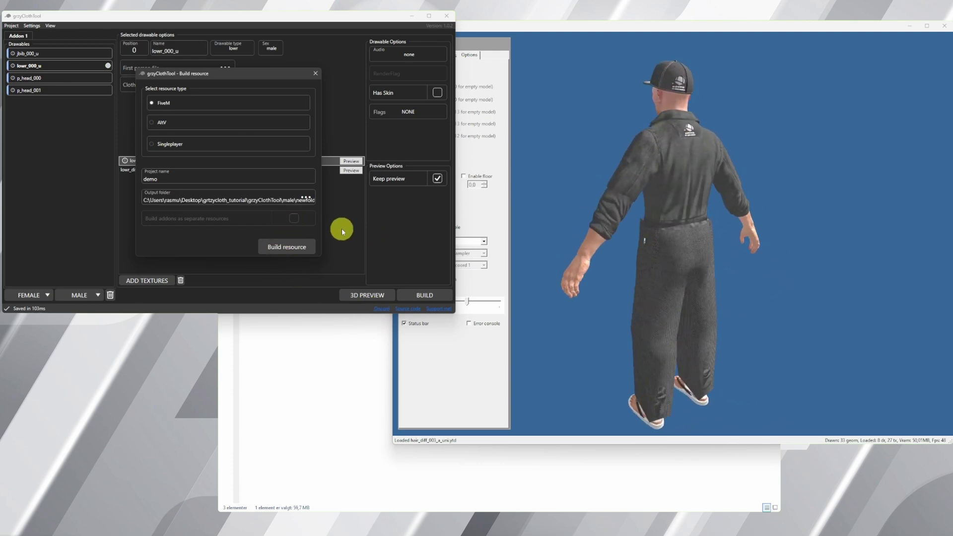
click(294, 218)
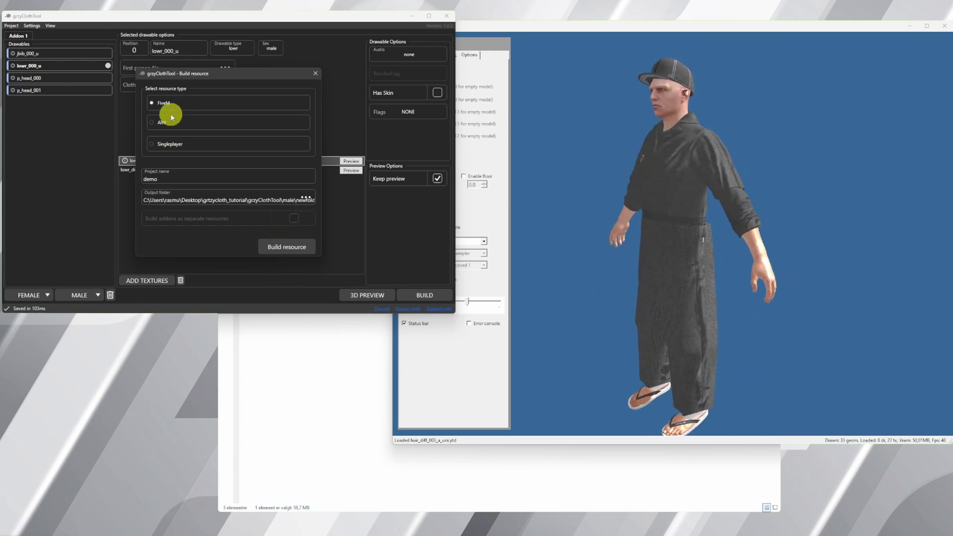
click(183, 143)
click(181, 106)
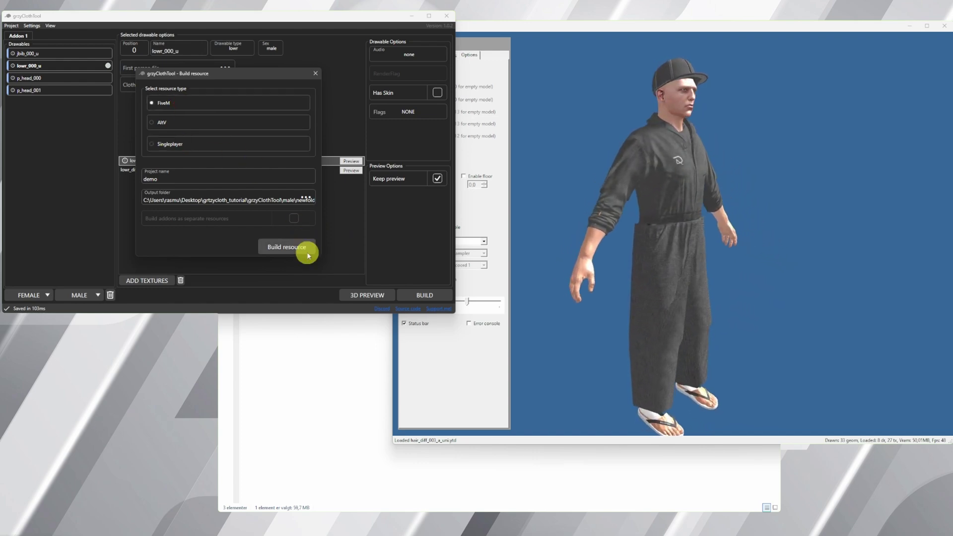
click(315, 73)
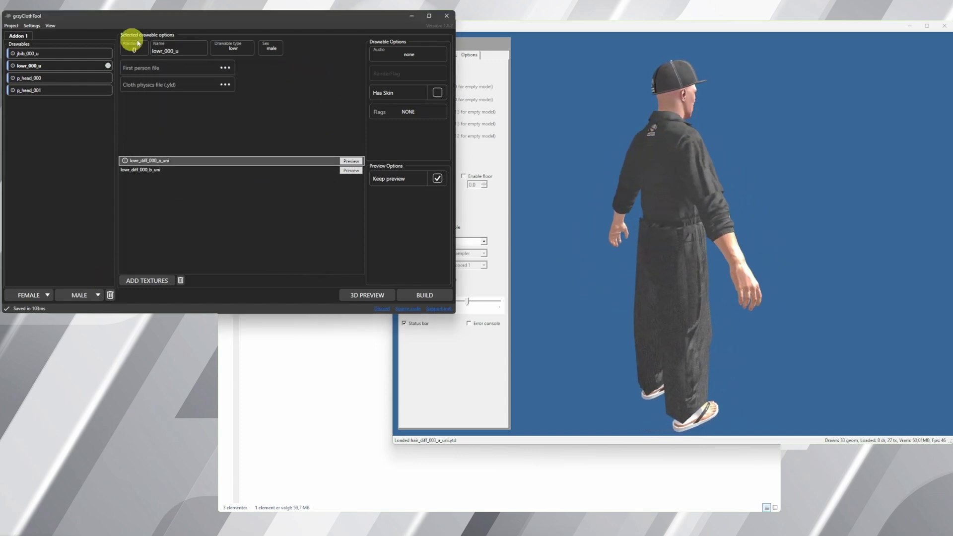
click(685, 202)
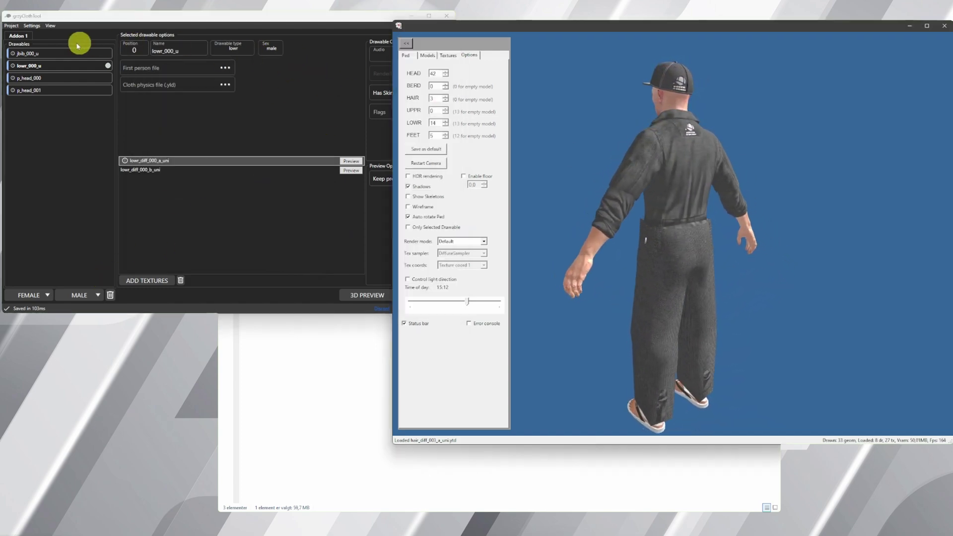
click(11, 25)
mouse_move(27, 42)
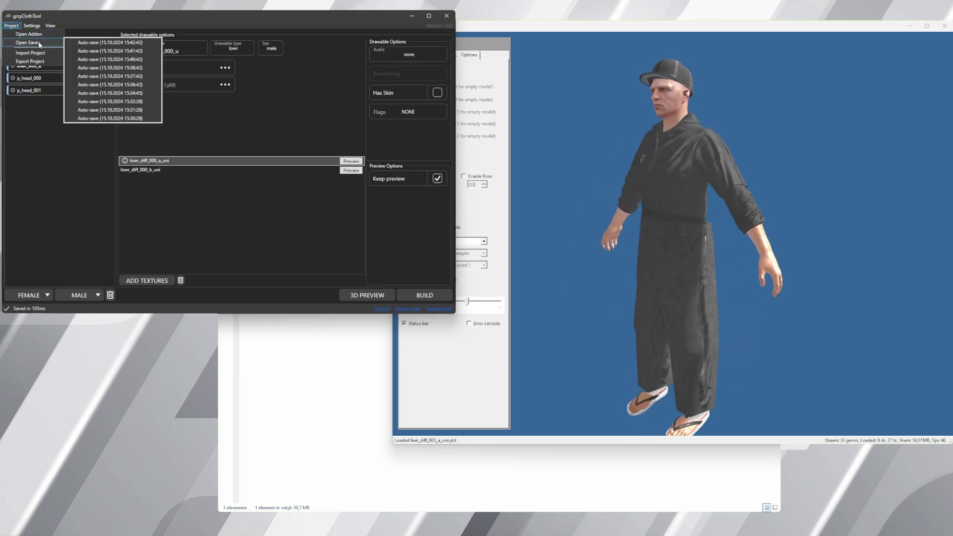
click(107, 43)
click(11, 26)
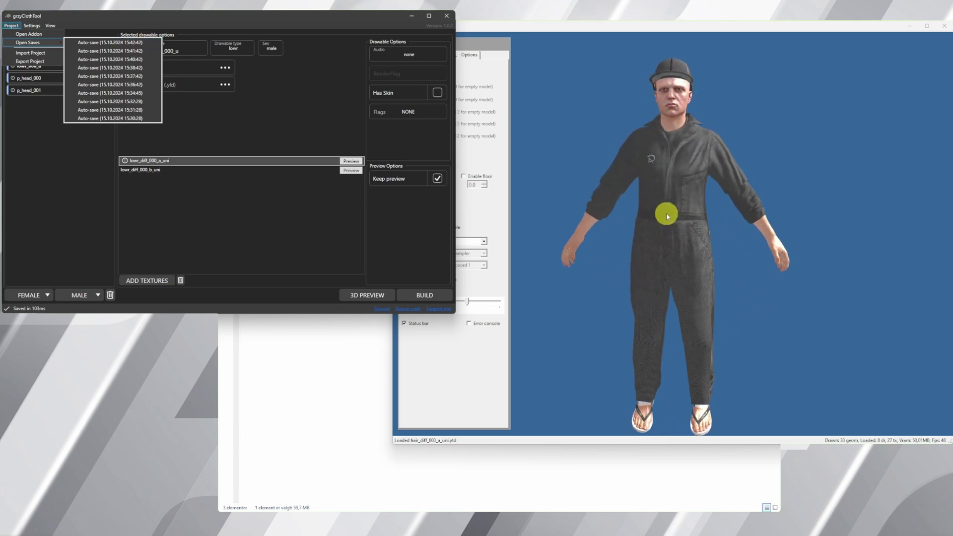
key(Escape)
key(Escape)
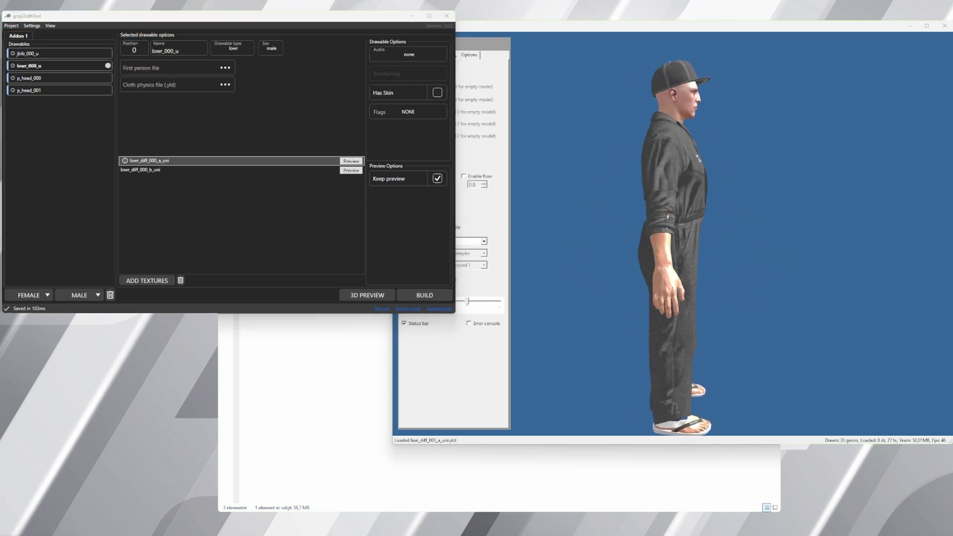